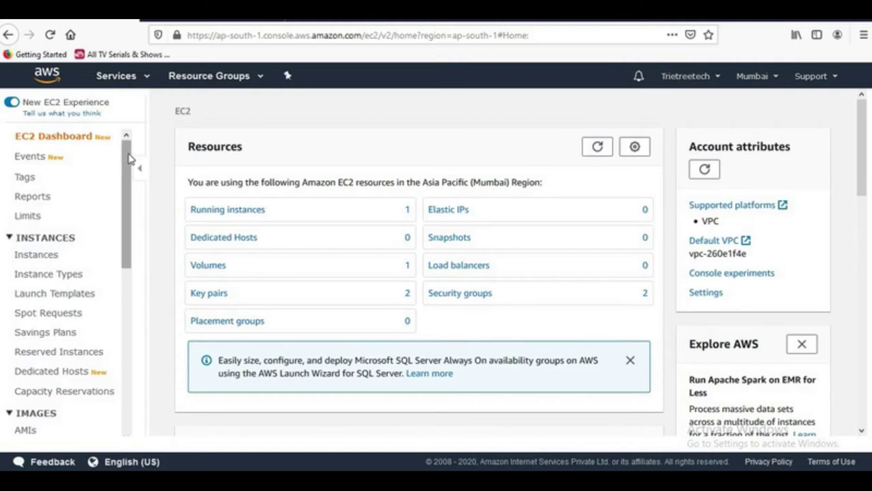
- Open the list of security groups in the EC2 console
{"action": "scroll", "coordinate": [132, 168], "scroll_direction": "down", "scroll_amount": 3}
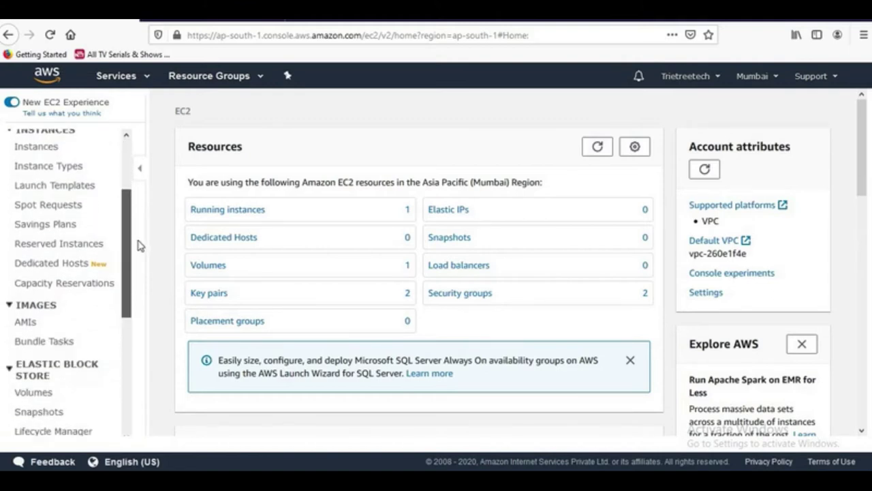
{"action": "scroll", "coordinate": [136, 243], "scroll_direction": "down", "scroll_amount": 2}
{"action": "scroll", "coordinate": [137, 204], "scroll_direction": "up", "scroll_amount": 5}
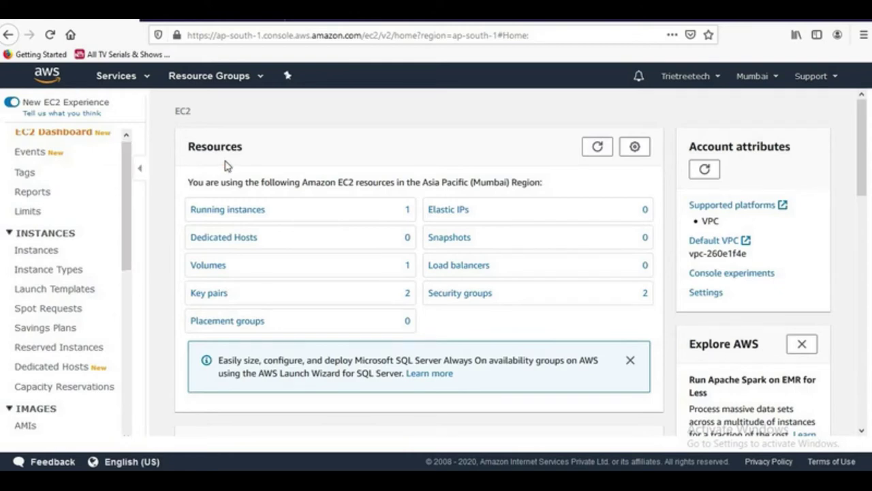
{"action": "left_click_drag", "start_coordinate": [127, 188], "coordinate": [154, 325]}
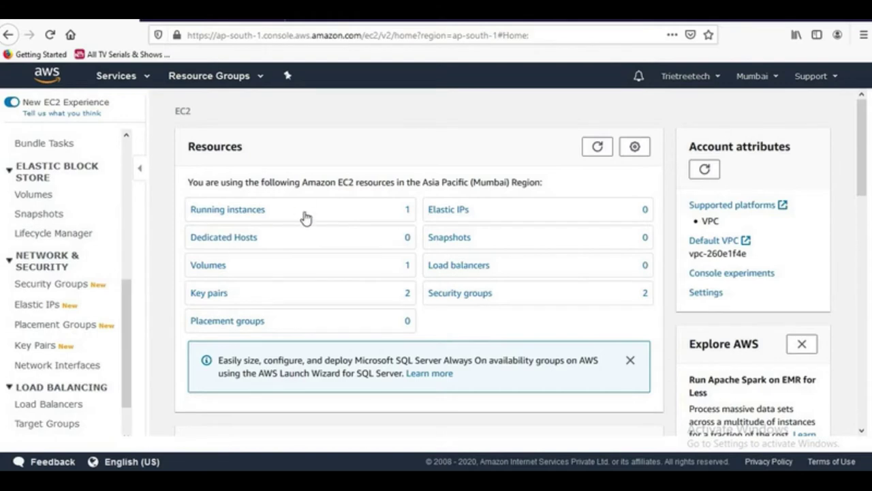
{"action": "left_click", "coordinate": [74, 292]}
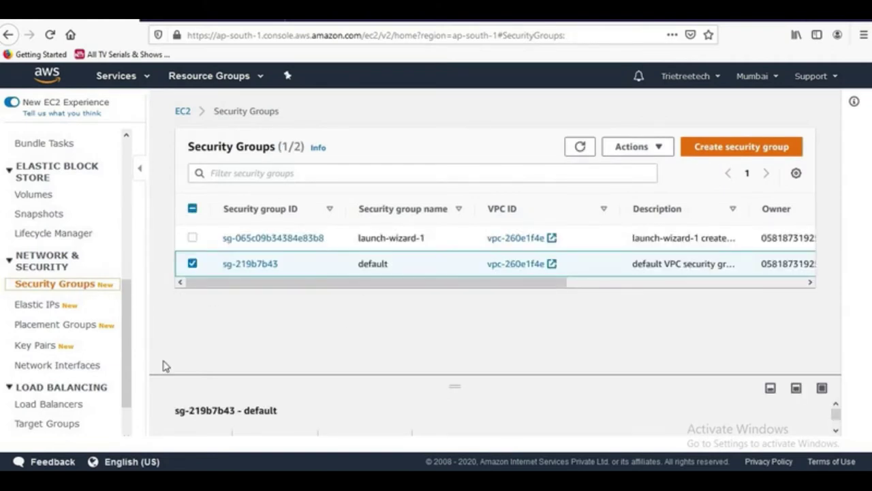
- Open the default security group and review its details and inbound rules
{"action": "left_click_drag", "start_coordinate": [129, 372], "coordinate": [162, 335]}
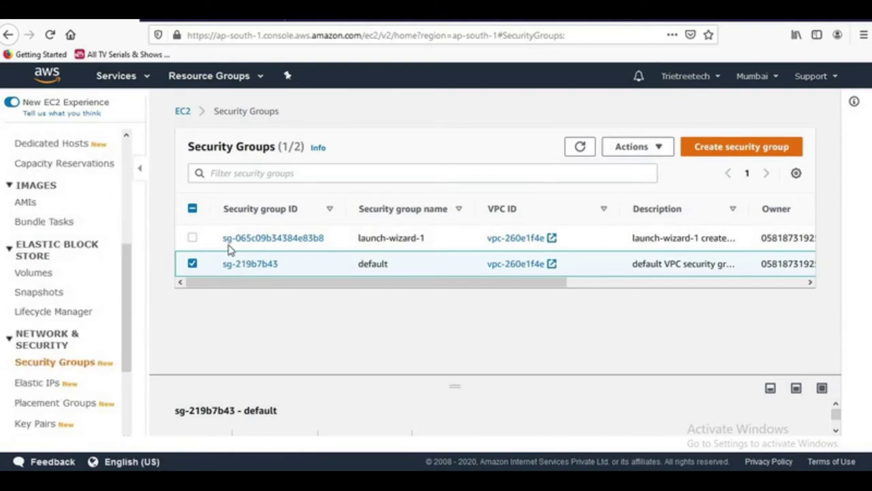
{"action": "left_click", "coordinate": [259, 266]}
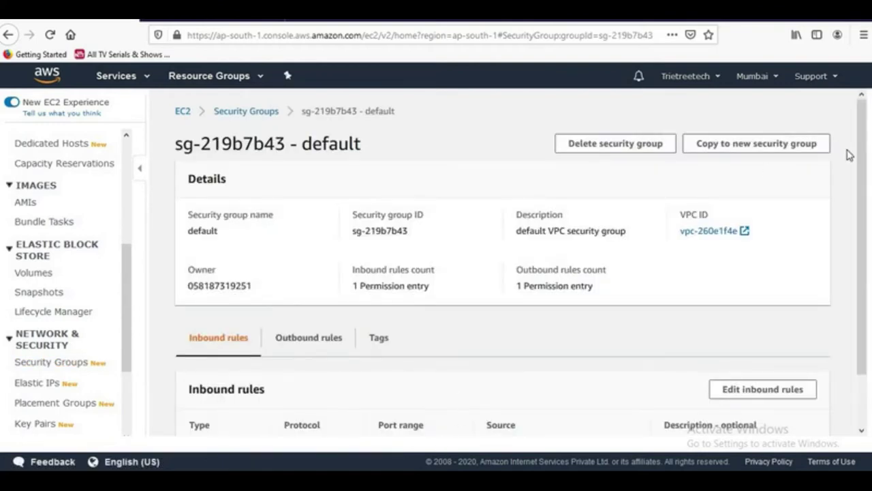
{"action": "scroll", "coordinate": [868, 198], "scroll_direction": "down", "scroll_amount": 2}
{"action": "scroll", "coordinate": [868, 198], "scroll_direction": "down", "scroll_amount": 2}
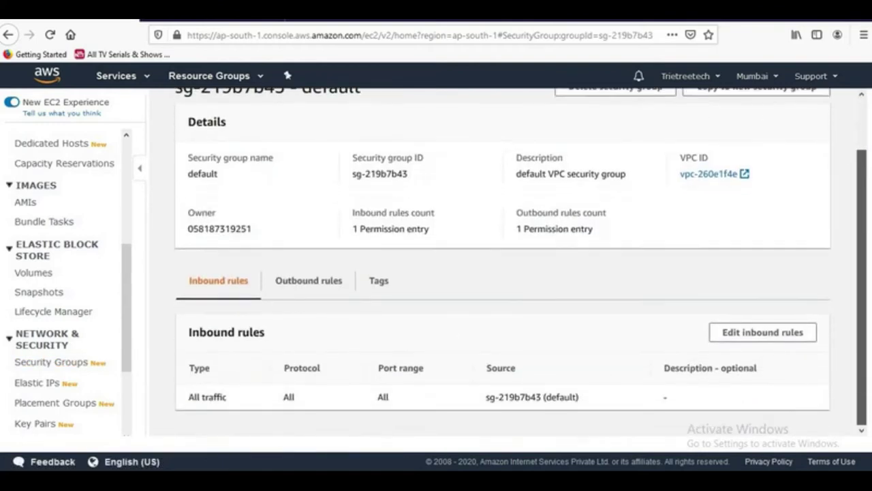
{"action": "scroll", "coordinate": [862, 197], "scroll_direction": "up", "scroll_amount": 3}
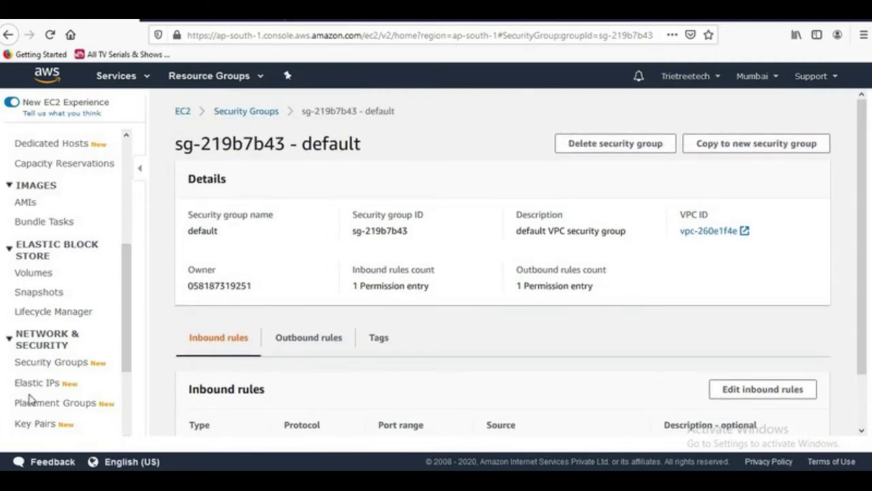
- Return to the EC2 dashboard and open the running instances list with the instance's details pane at medium height
{"action": "left_click", "coordinate": [37, 363]}
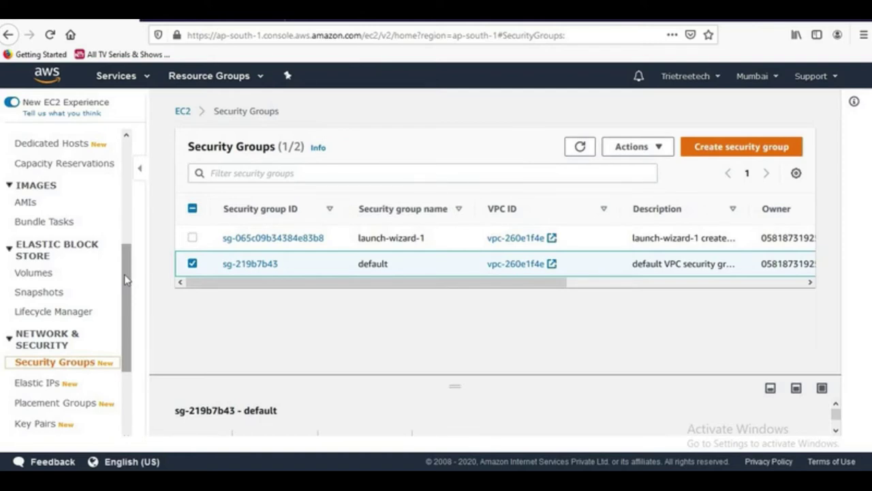
{"action": "left_click_drag", "start_coordinate": [125, 279], "coordinate": [128, 172]}
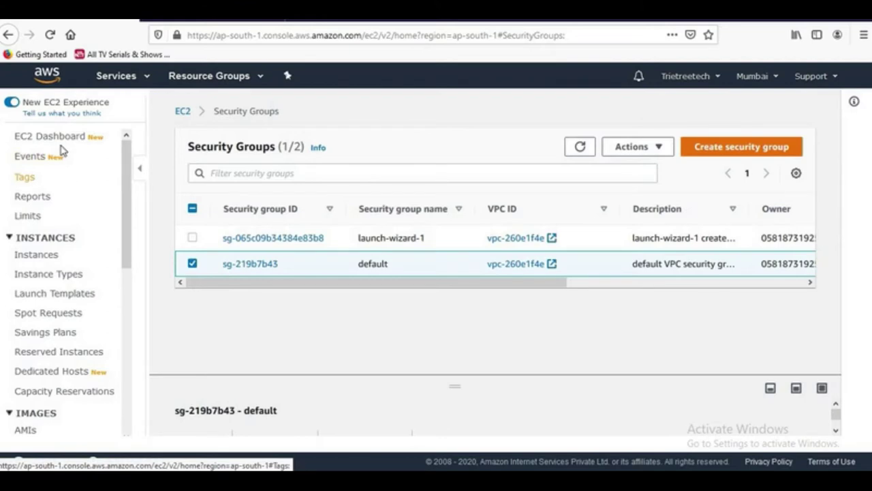
{"action": "left_click", "coordinate": [62, 139]}
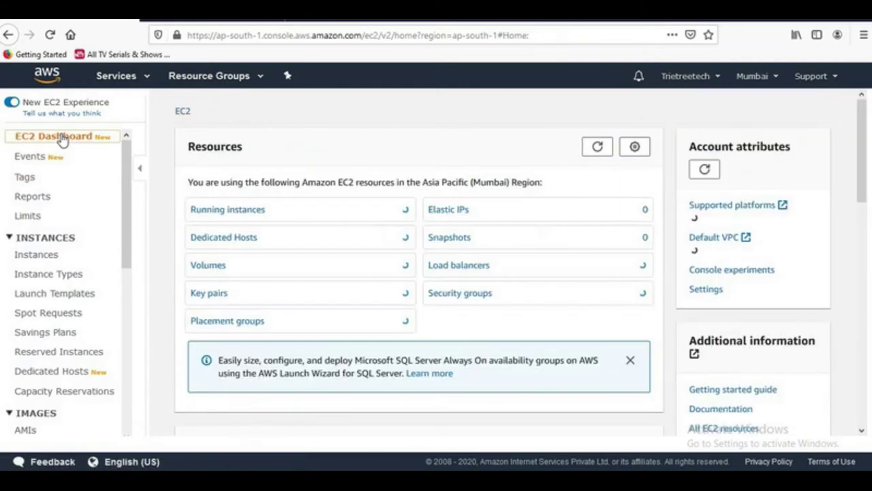
{"action": "left_click", "coordinate": [245, 212]}
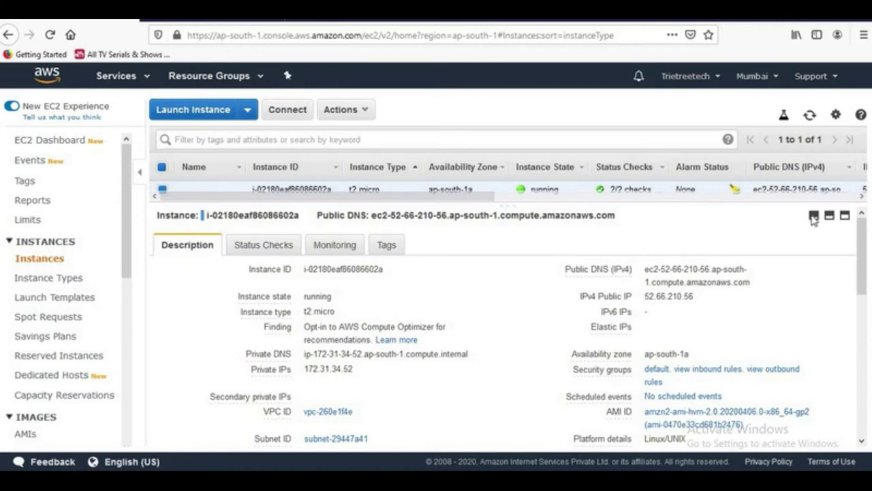
{"action": "left_click", "coordinate": [814, 216]}
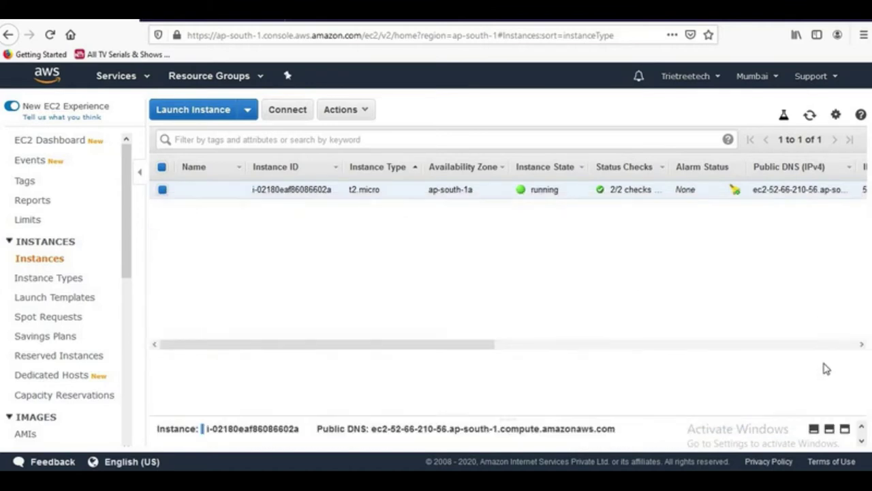
{"action": "left_click", "coordinate": [829, 431]}
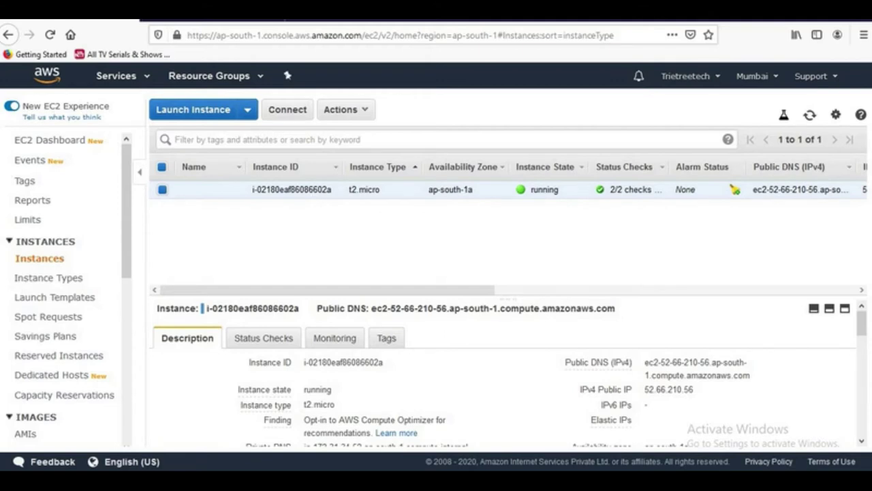
- Switch to Notepad++ and review the web service installation commands and page URL in the new 2 document
{"action": "left_click", "coordinate": [574, 481]}
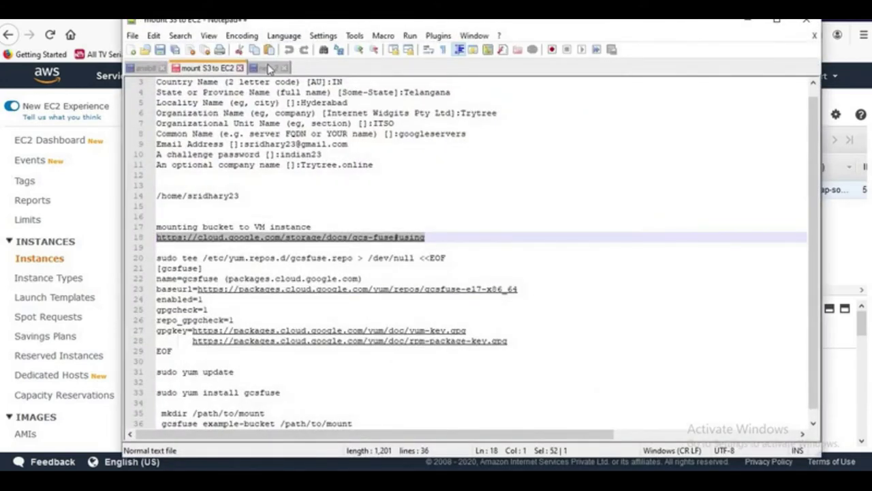
{"action": "left_click", "coordinate": [268, 68]}
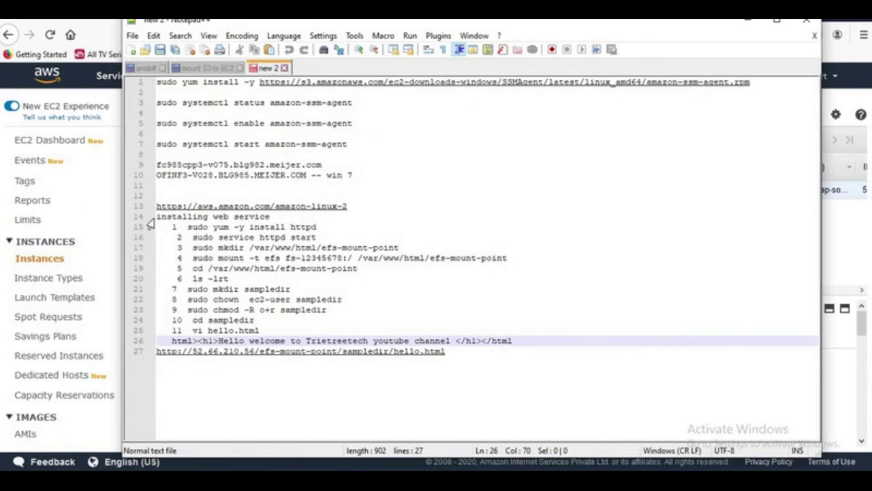
{"action": "left_click_drag", "start_coordinate": [158, 216], "coordinate": [300, 268]}
{"action": "left_click_drag", "start_coordinate": [336, 292], "coordinate": [520, 340]}
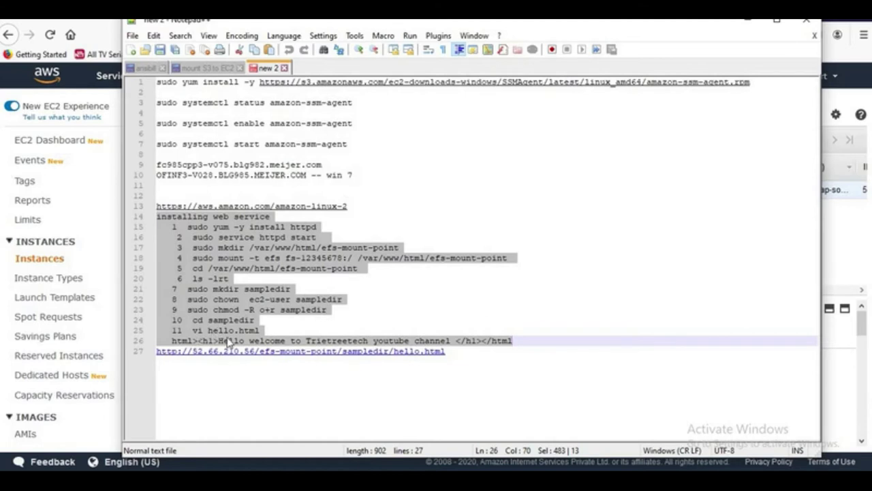
{"action": "left_click", "coordinate": [462, 353]}
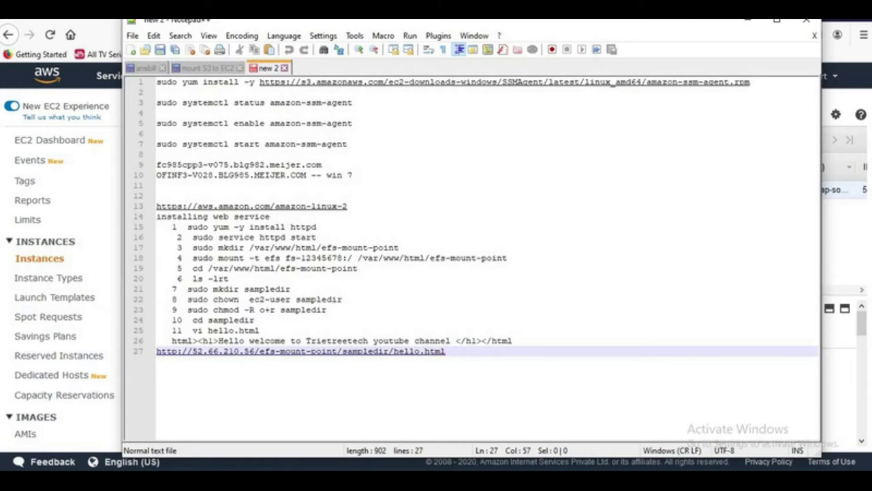
- Switch back to Firefox and check the running instance's IPv4 public IP in the instances table
{"action": "mouse_move", "coordinate": [580, 481]}
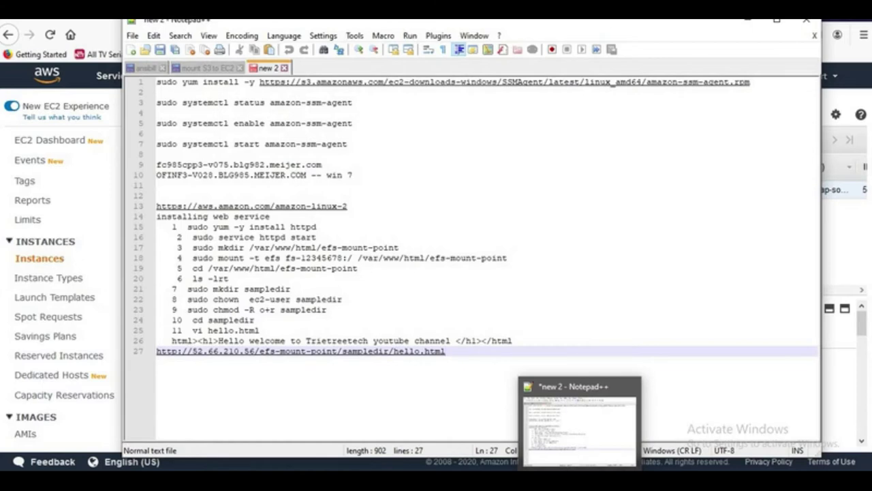
{"action": "key", "text": "alt+Tab"}
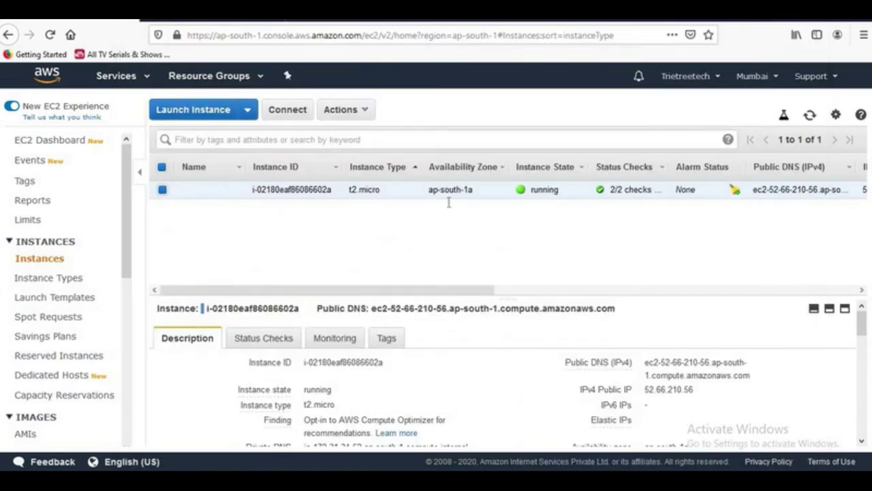
{"action": "key", "text": "ctrl+a"}
{"action": "left_click", "coordinate": [463, 282]}
{"action": "left_click_drag", "start_coordinate": [467, 292], "coordinate": [601, 292]}
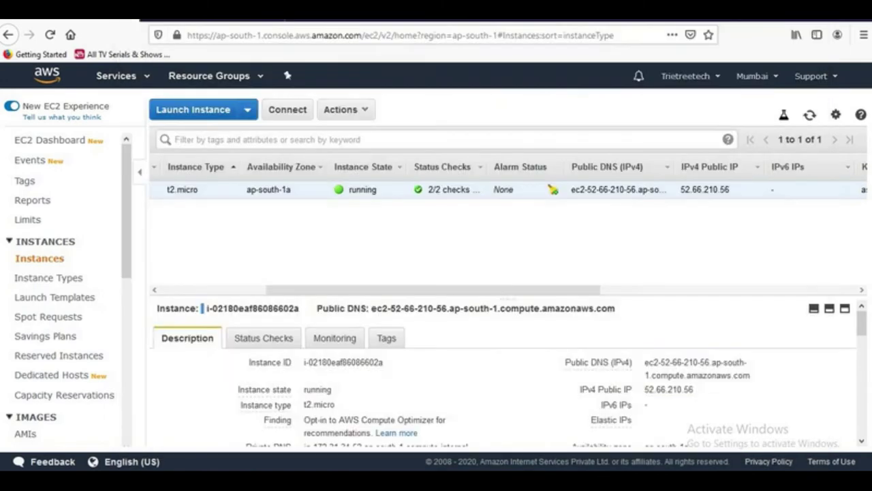
- Copy the hello.html URL on line 27 of the Notepad++ notes and minimize the editor
{"action": "key", "text": "alt+Tab"}
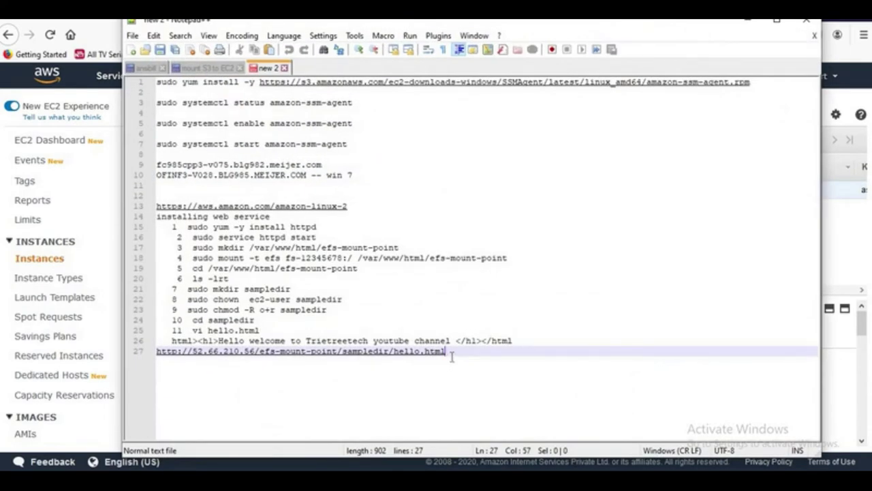
{"action": "left_click", "coordinate": [143, 353]}
{"action": "key", "text": "ctrl+c"}
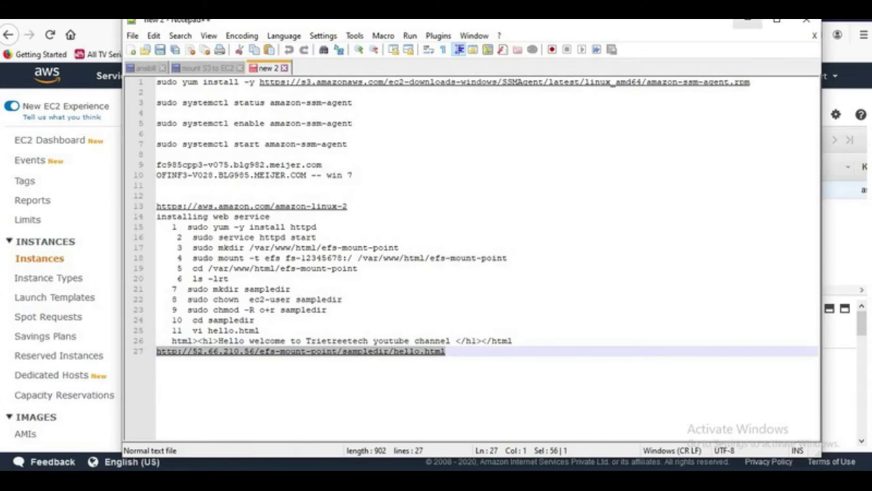
{"action": "left_click", "coordinate": [748, 30]}
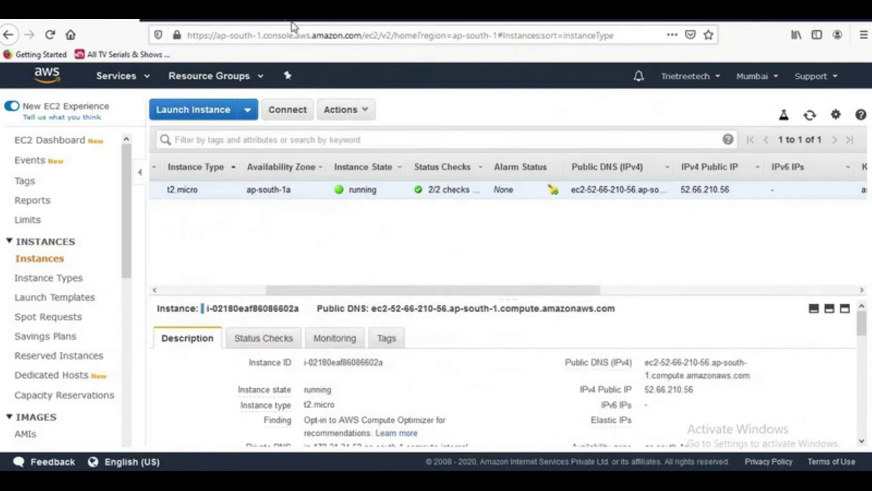
{"action": "key", "text": "ctrl+t"}
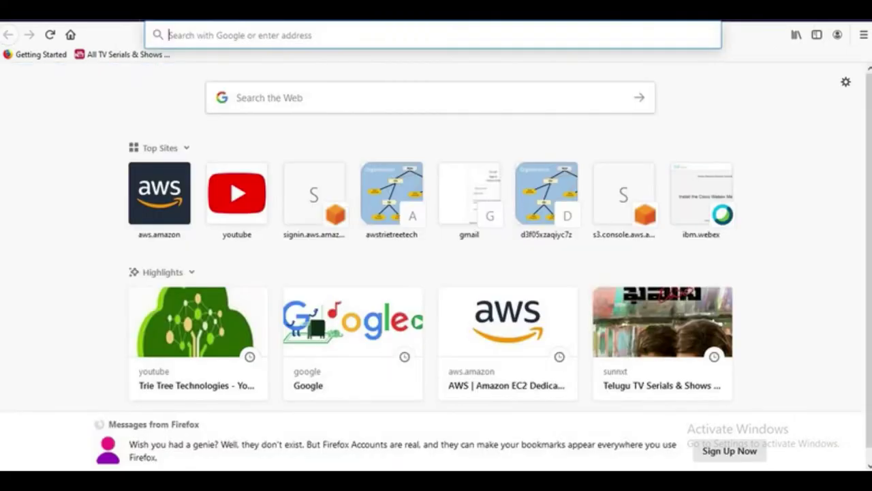
{"action": "left_click", "coordinate": [259, 40]}
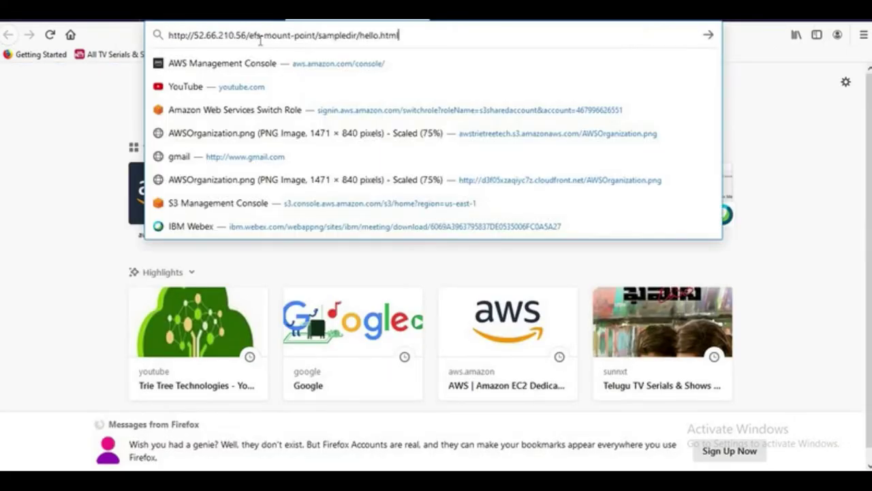
{"action": "key", "text": "ctrl+v"}
{"action": "key", "text": "Return"}
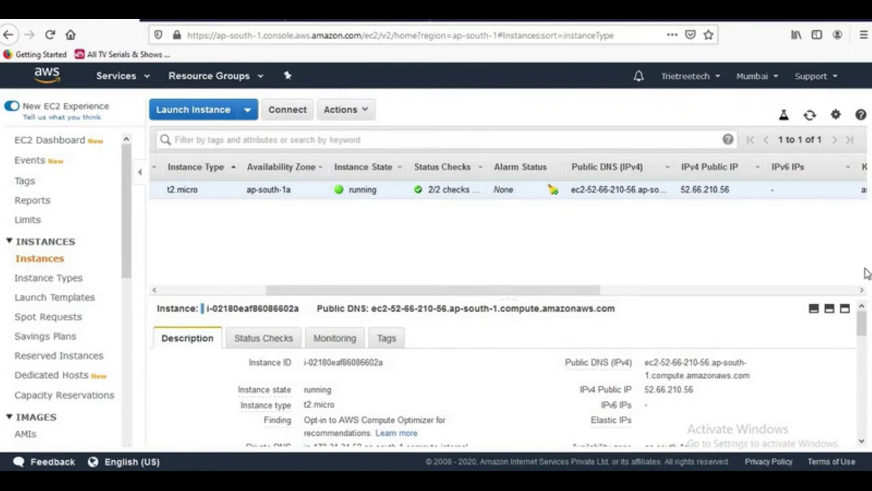
- Check which security groups are assigned in the running instance's description
{"action": "mouse_move", "coordinate": [860, 334]}
{"action": "left_mouse_down"}
{"action": "mouse_move", "coordinate": [861, 411]}
{"action": "mouse_move", "coordinate": [861, 334]}
{"action": "left_mouse_up"}
{"action": "scroll", "coordinate": [637, 413], "scroll_direction": "down", "scroll_amount": 2}
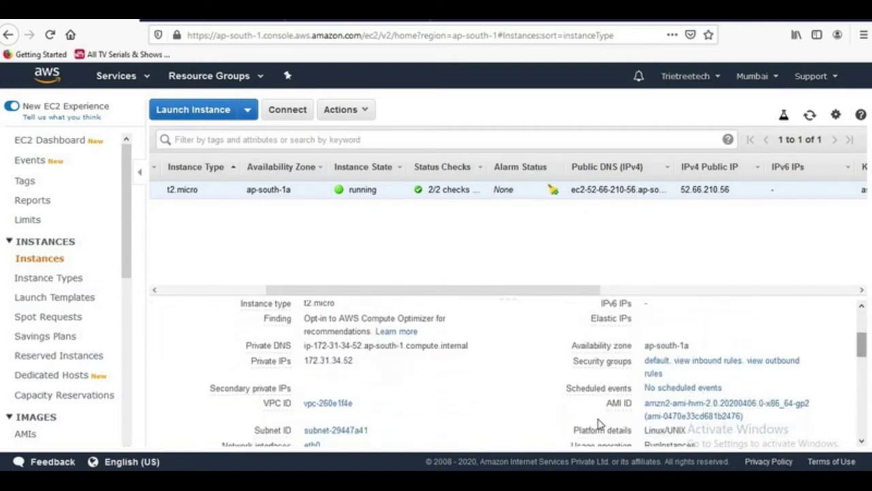
{"action": "left_click_drag", "start_coordinate": [567, 365], "coordinate": [662, 372]}
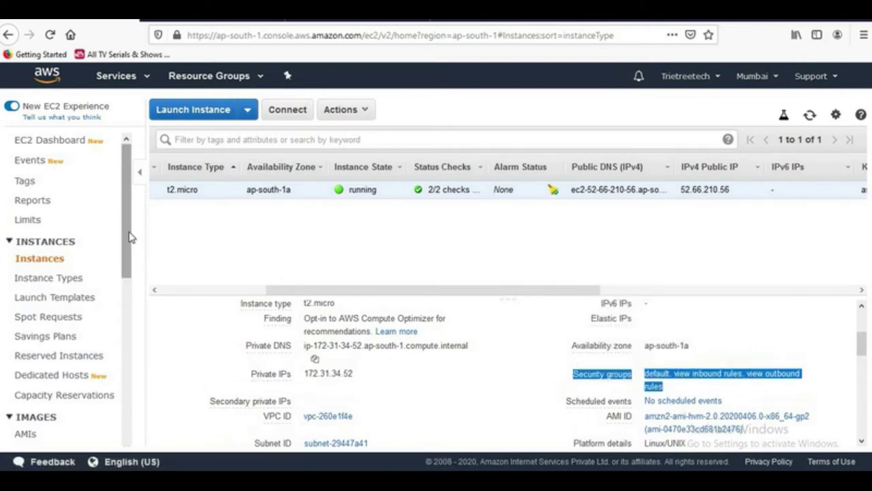
- Start creating a new security group from the Security Groups page and name it httpaccessgroup
{"action": "left_click_drag", "start_coordinate": [130, 230], "coordinate": [133, 330]}
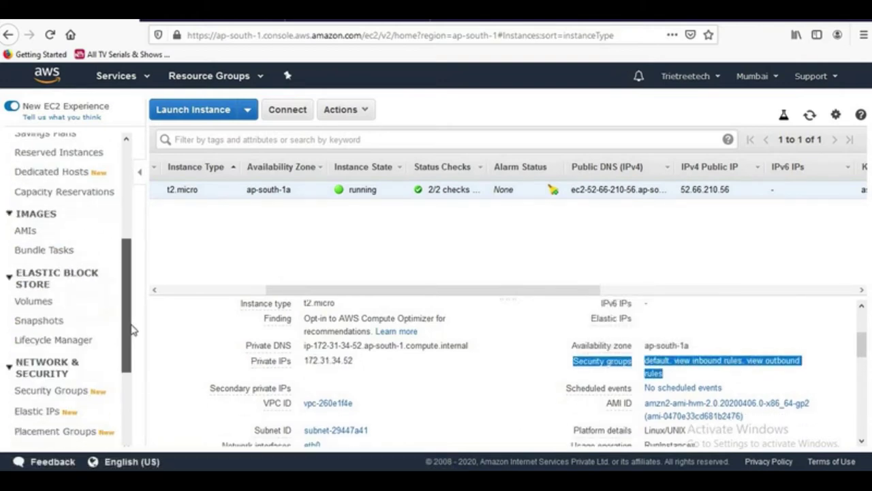
{"action": "left_click", "coordinate": [53, 391]}
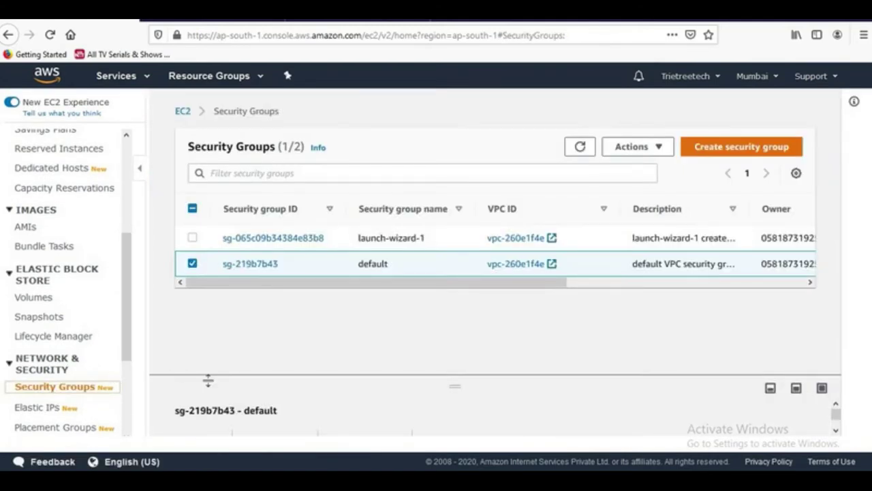
{"action": "left_click", "coordinate": [728, 150]}
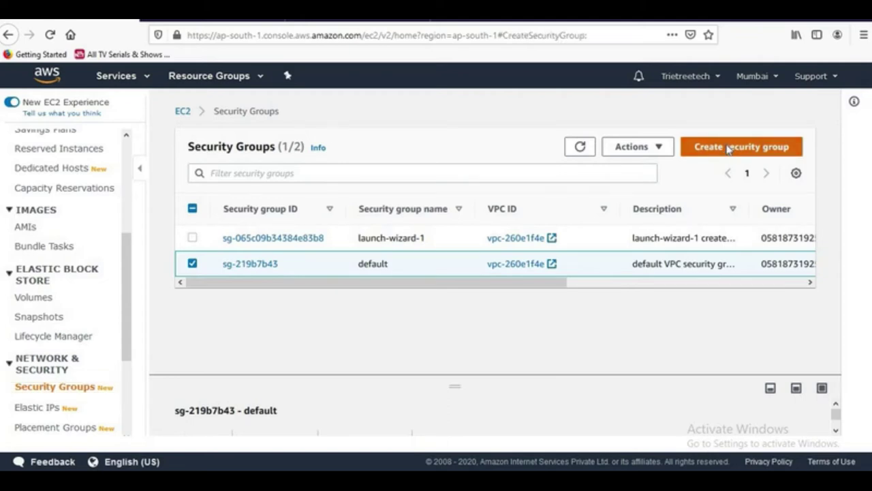
{"action": "left_click", "coordinate": [142, 263]}
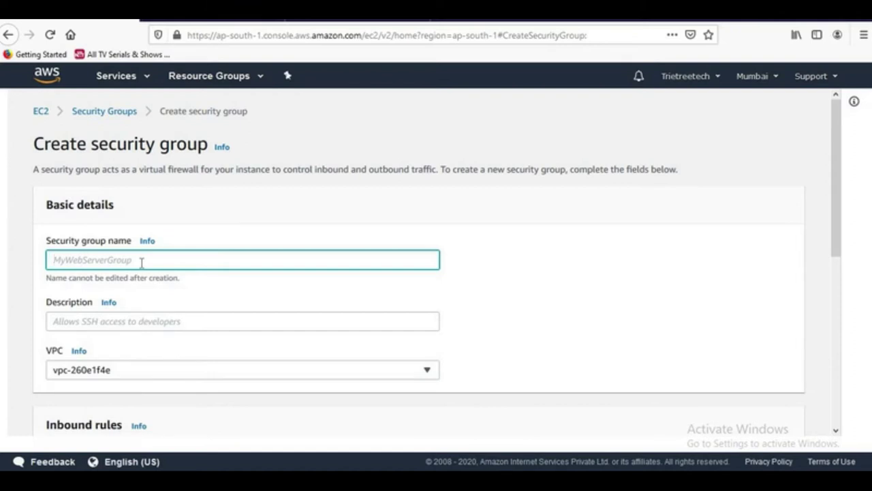
{"action": "type", "text": "http"}
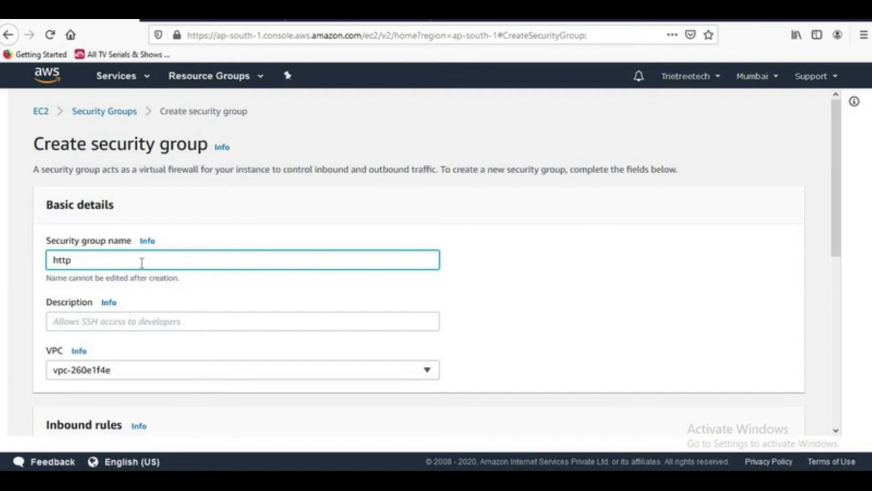
{"action": "type", "text": "group"}
{"action": "left_click", "coordinate": [73, 261]}
{"action": "type", "text": "access"}
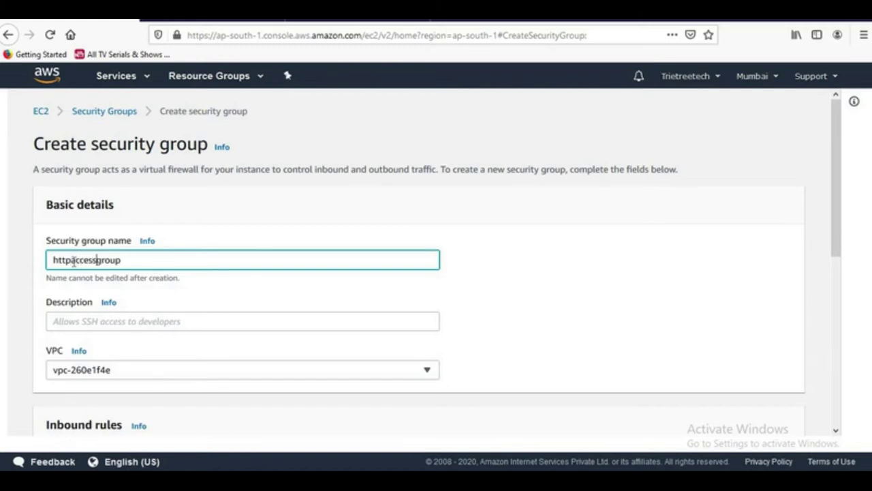
- Enter "http web pages" as the description of the new security group
{"action": "left_click", "coordinate": [215, 322]}
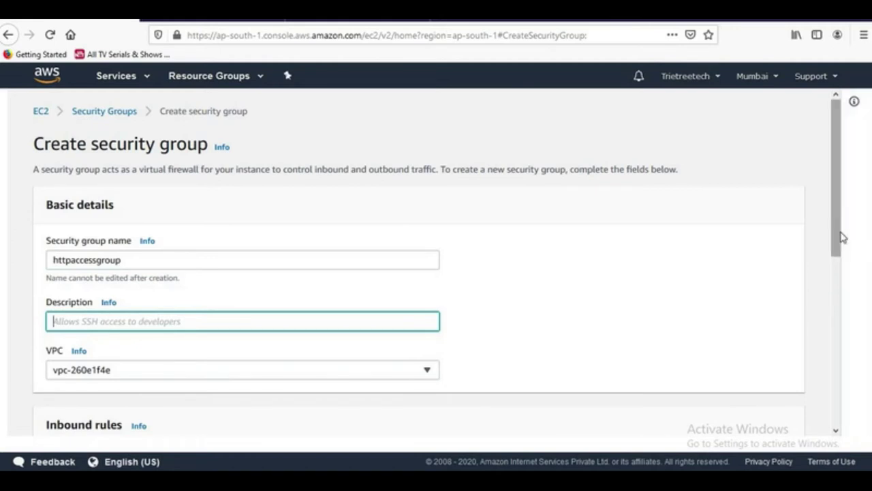
{"action": "scroll", "coordinate": [843, 229], "scroll_direction": "down", "scroll_amount": 5}
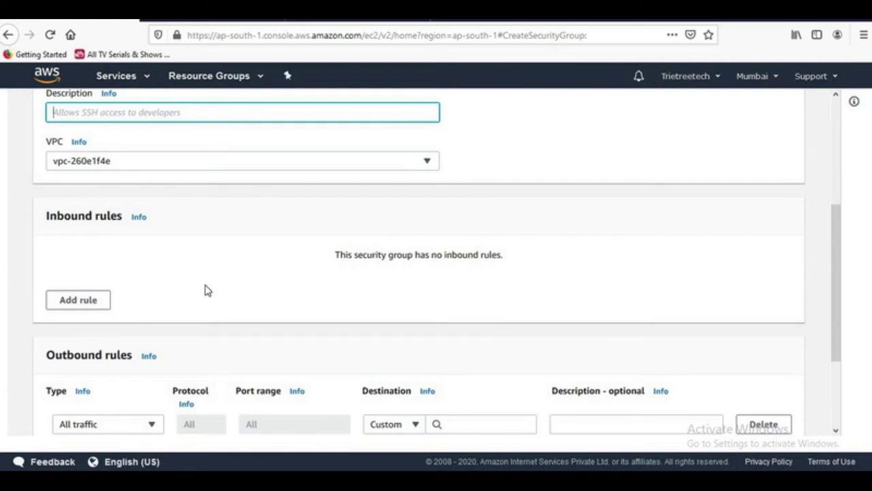
{"action": "left_click", "coordinate": [95, 302]}
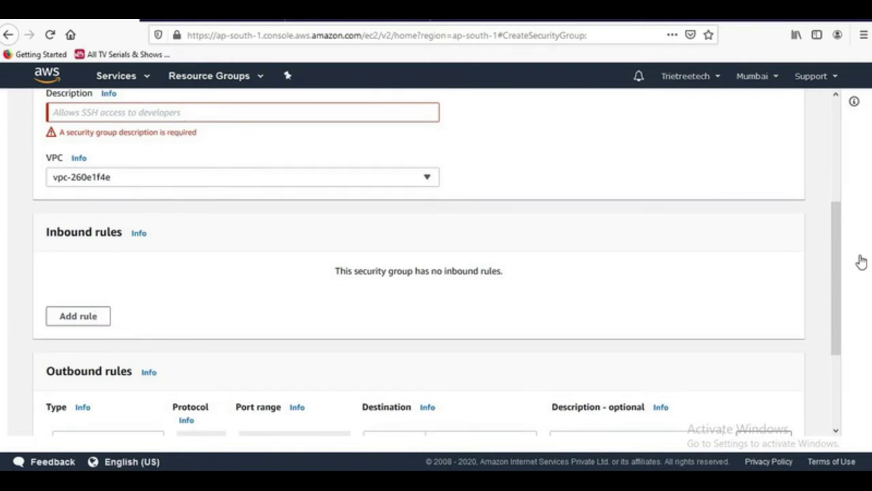
{"action": "left_click_drag", "start_coordinate": [839, 263], "coordinate": [837, 238]}
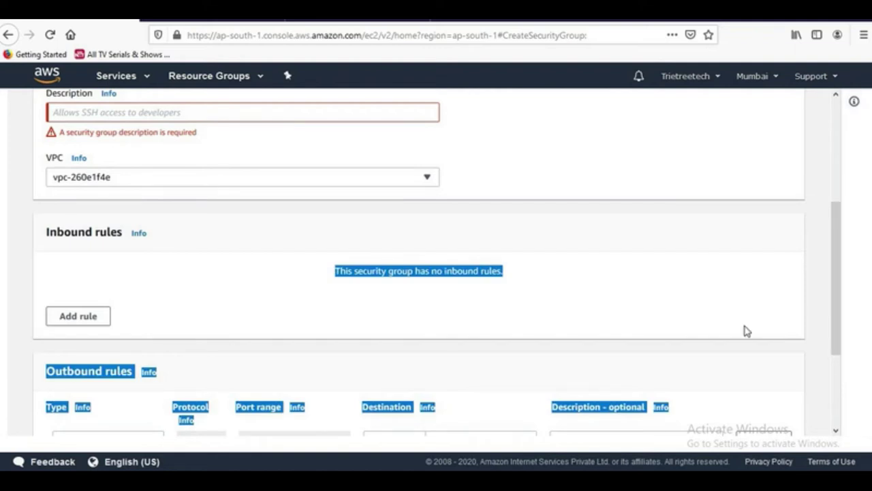
{"action": "left_click", "coordinate": [681, 294]}
{"action": "left_click_drag", "start_coordinate": [834, 282], "coordinate": [822, 220]}
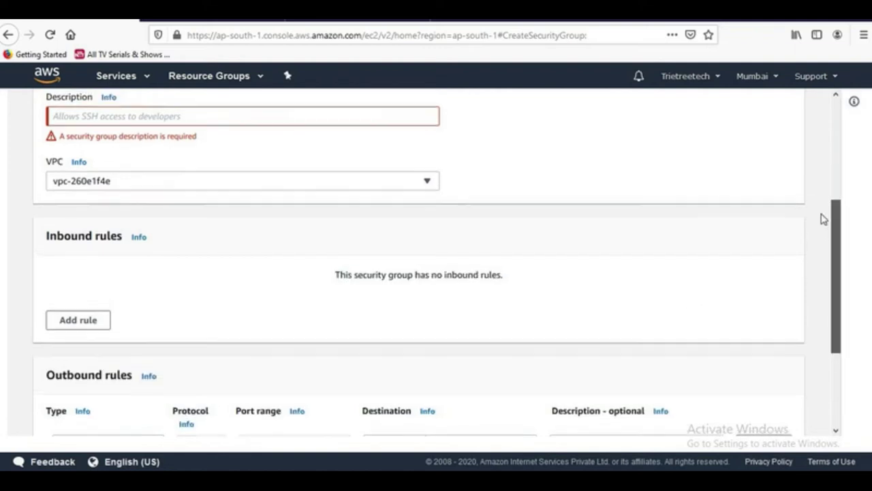
{"action": "left_click", "coordinate": [226, 239]}
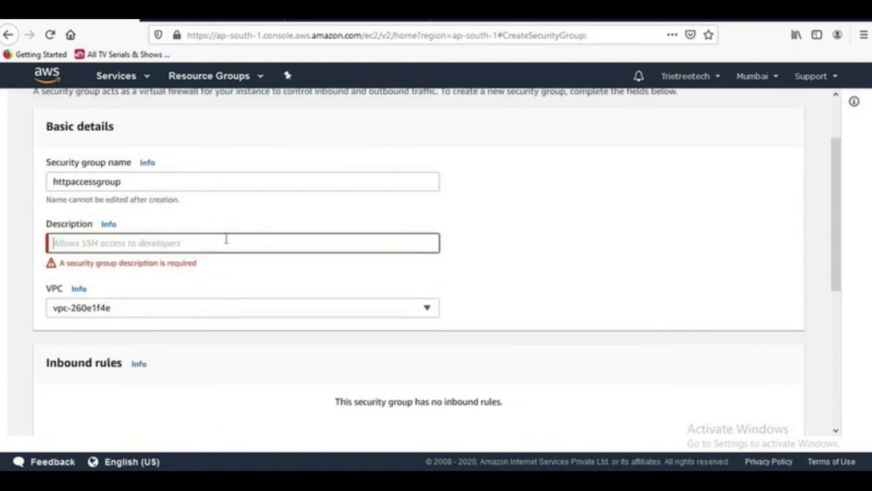
{"action": "type", "text": "ht"}
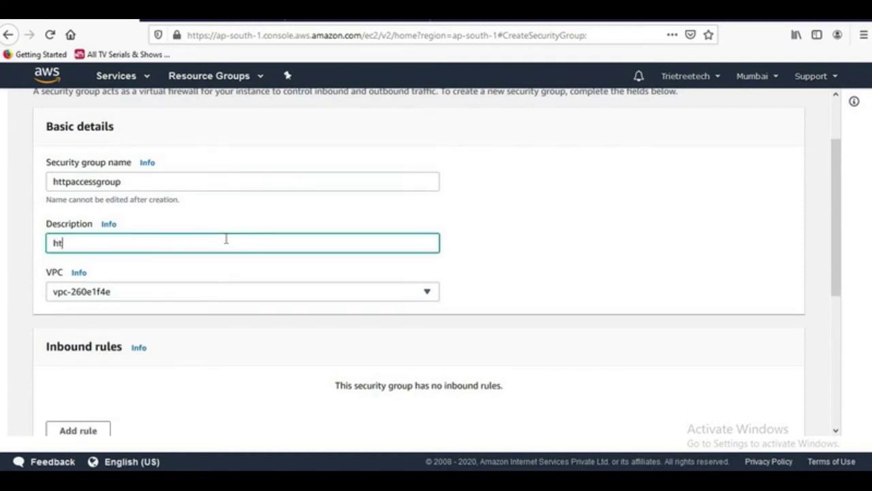
{"action": "type", "text": "tp web pages"}
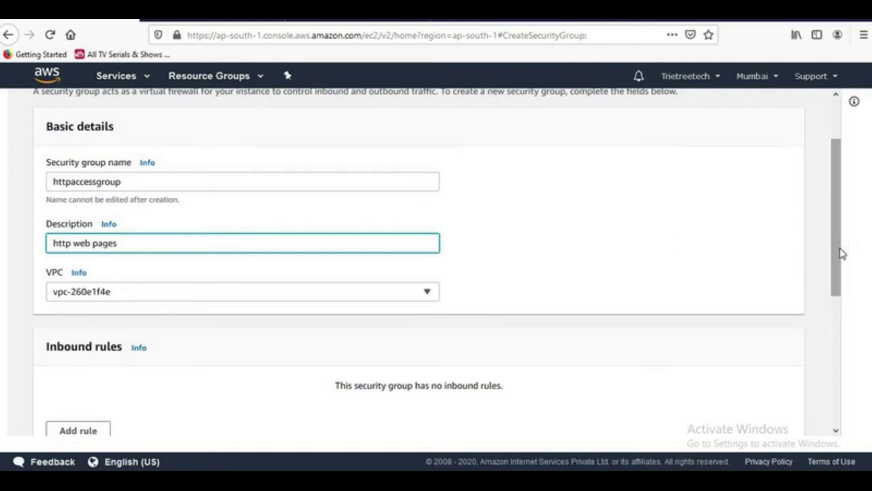
- Add an inbound rule of type HTTP with the custom source 0.0.0.0/0
{"action": "left_click_drag", "start_coordinate": [839, 252], "coordinate": [856, 368]}
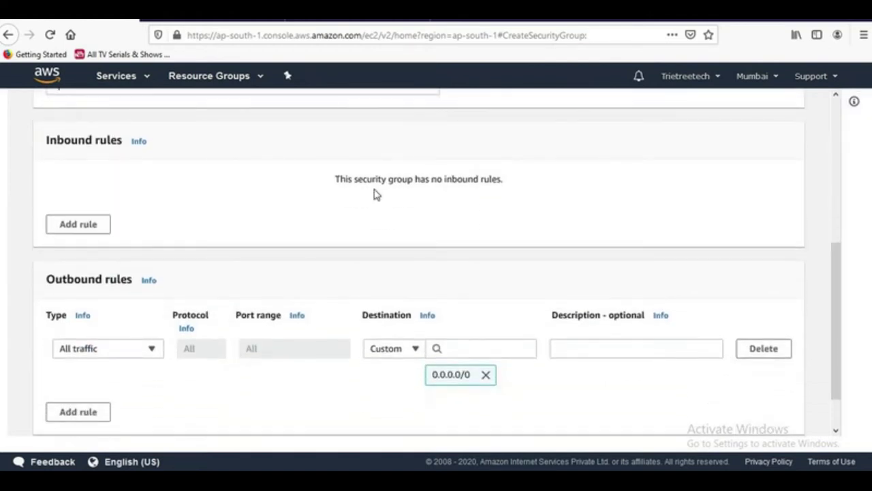
{"action": "left_click", "coordinate": [99, 226]}
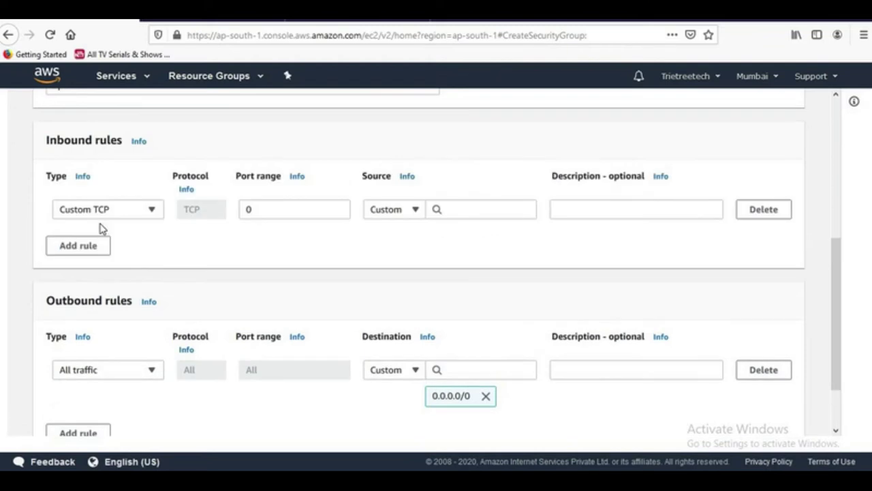
{"action": "left_click", "coordinate": [151, 210]}
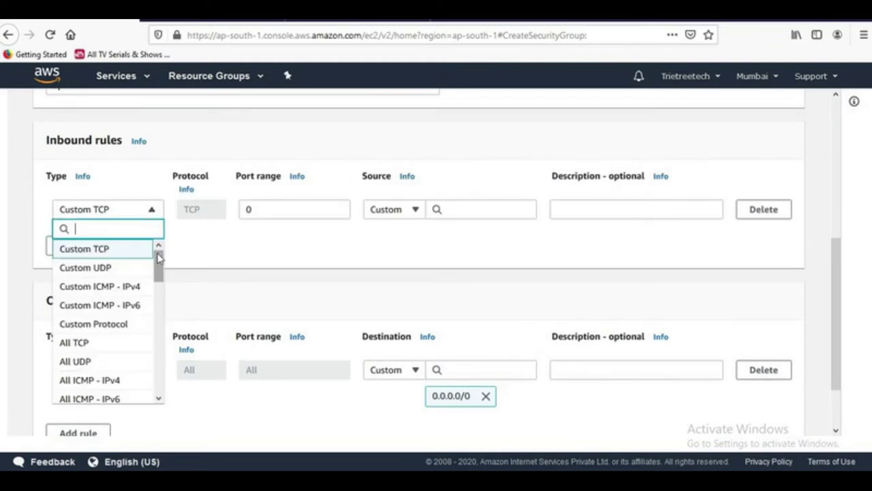
{"action": "left_click_drag", "start_coordinate": [158, 254], "coordinate": [171, 323]}
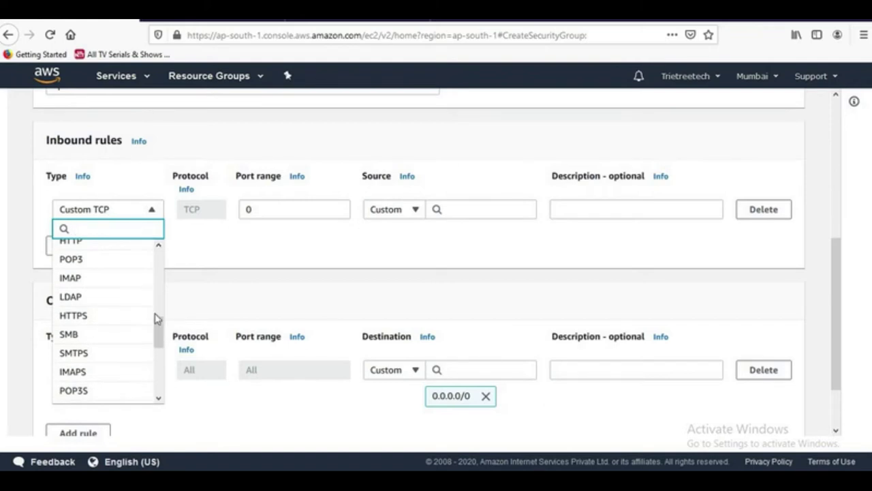
{"action": "left_click", "coordinate": [99, 245]}
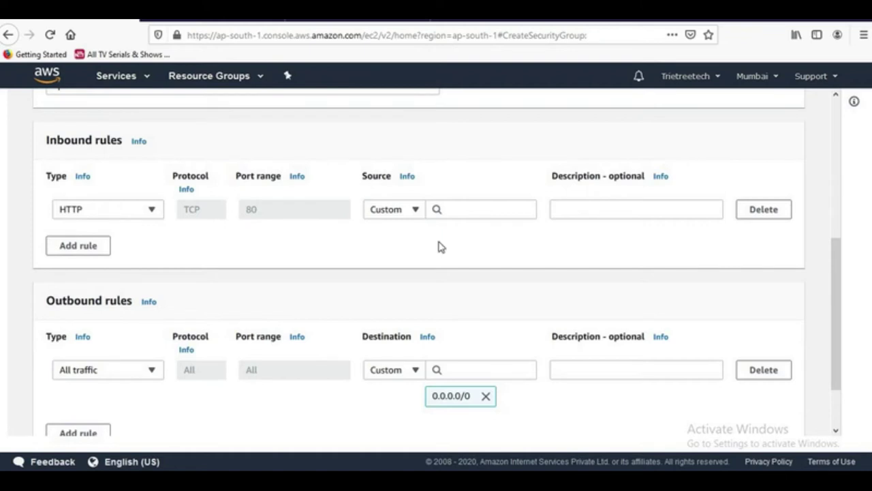
{"action": "left_click", "coordinate": [460, 211]}
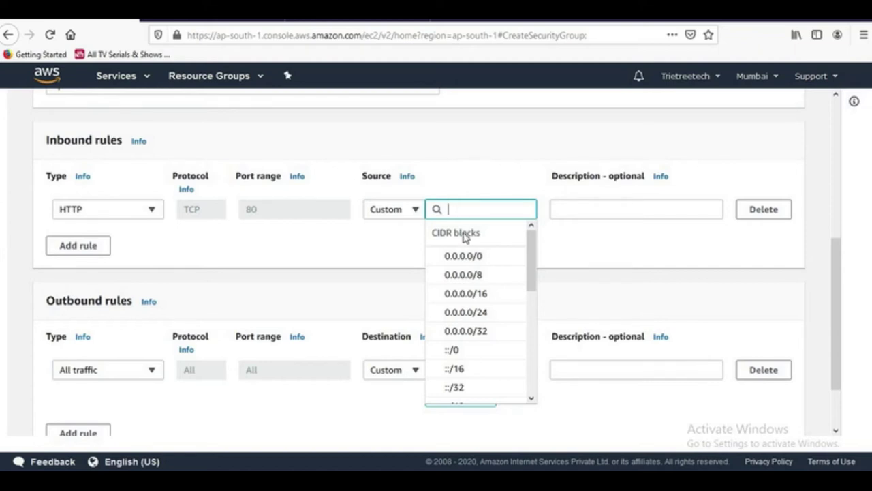
{"action": "left_click", "coordinate": [462, 256]}
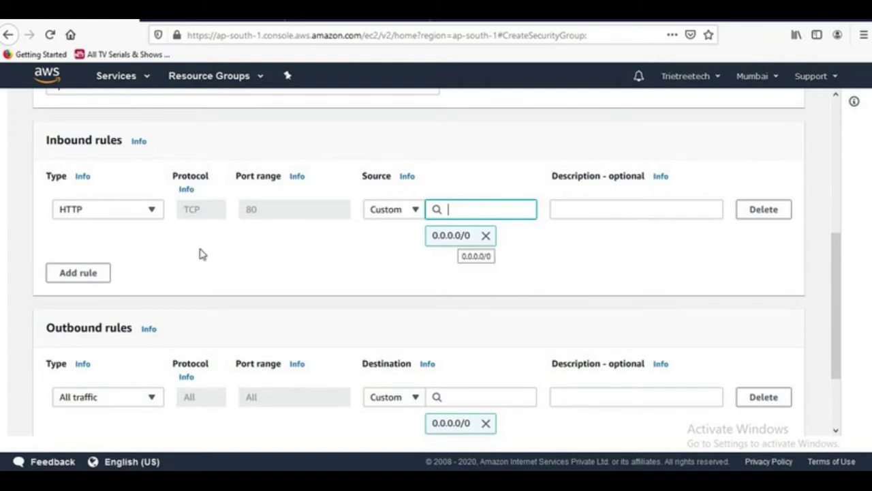
- Add a second inbound rule of type SSH with the custom source 0.0.0.0/0
{"action": "left_click", "coordinate": [103, 280]}
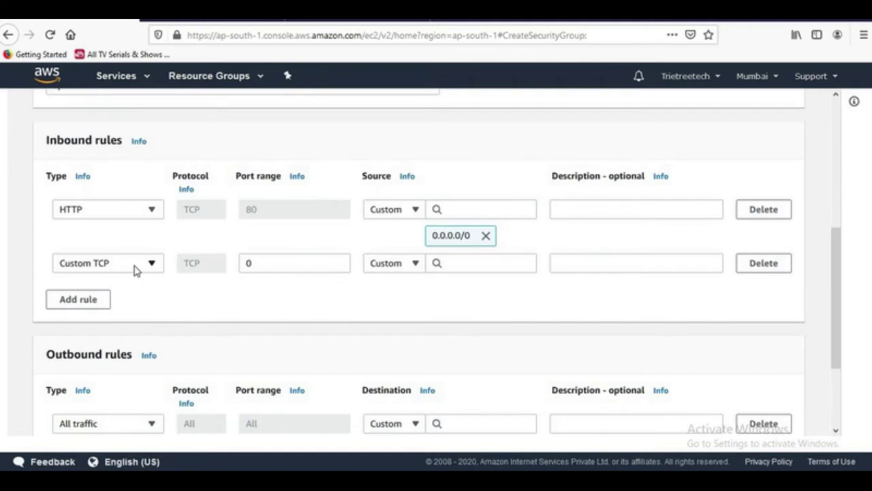
{"action": "left_click", "coordinate": [152, 264]}
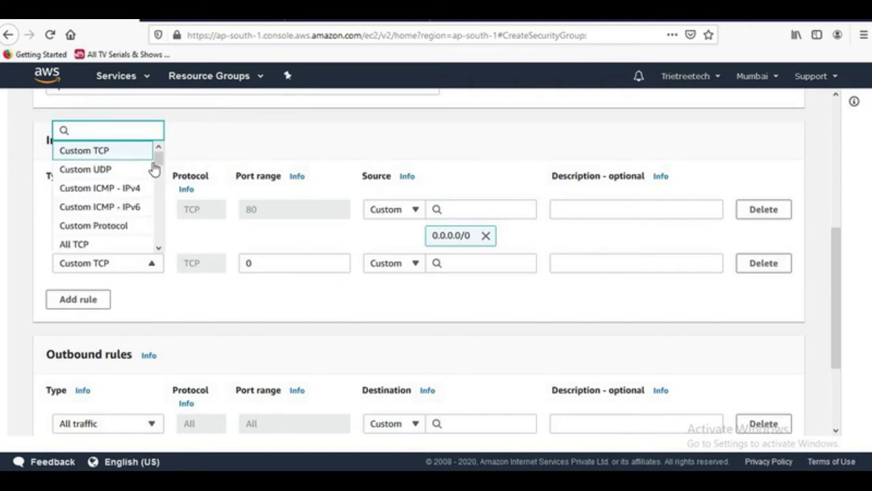
{"action": "left_click_drag", "start_coordinate": [159, 161], "coordinate": [159, 146]}
{"action": "type", "text": "ssh"}
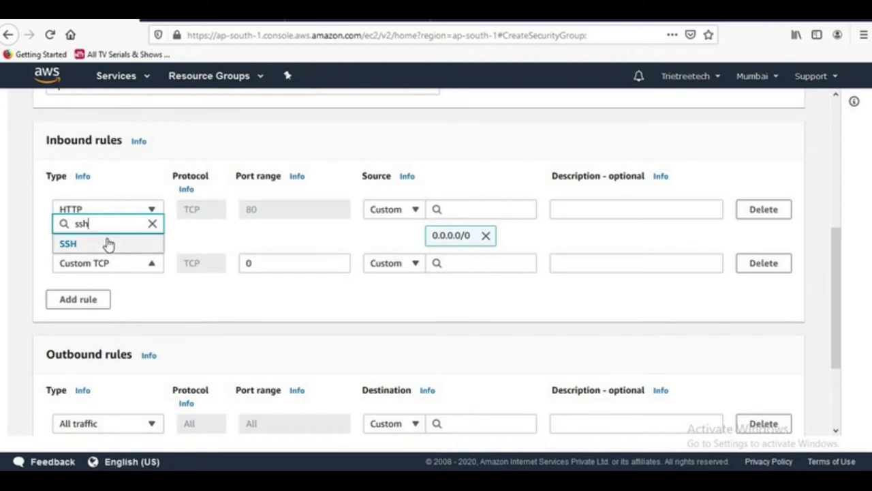
{"action": "key", "text": "BackSpace"}
{"action": "key", "text": "BackSpace"}
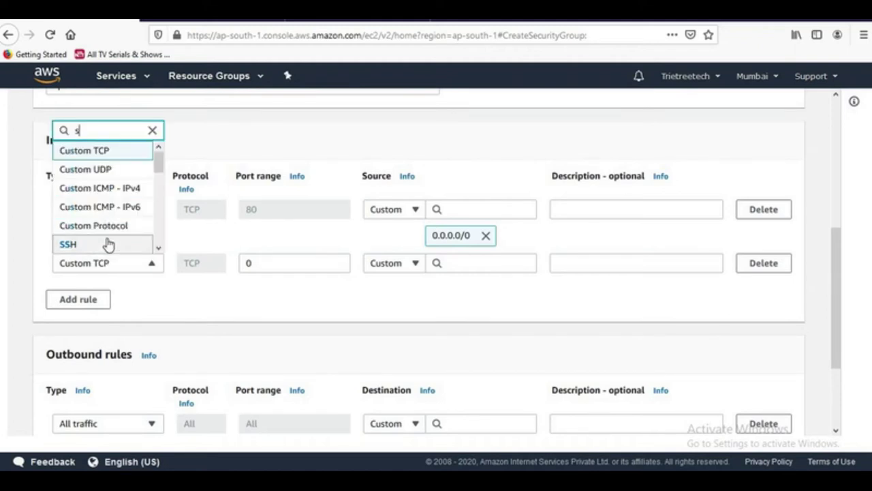
{"action": "left_click", "coordinate": [92, 246]}
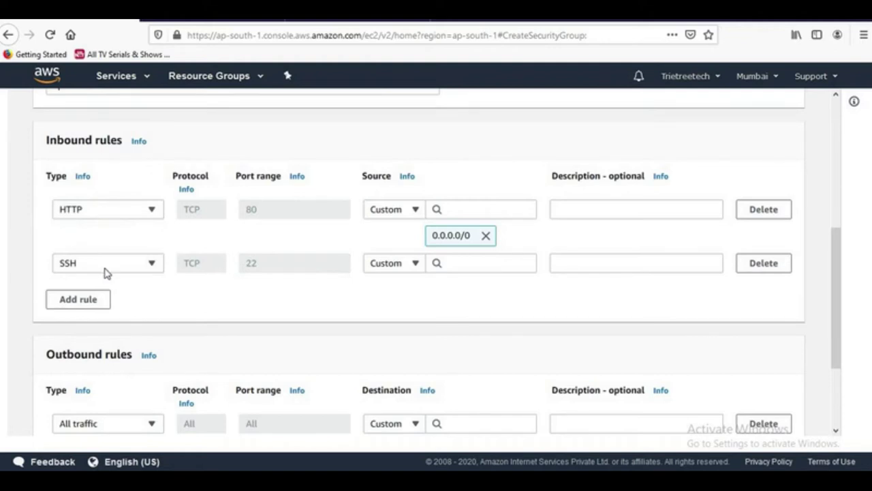
{"action": "left_click", "coordinate": [494, 259]}
{"action": "left_click", "coordinate": [481, 160]}
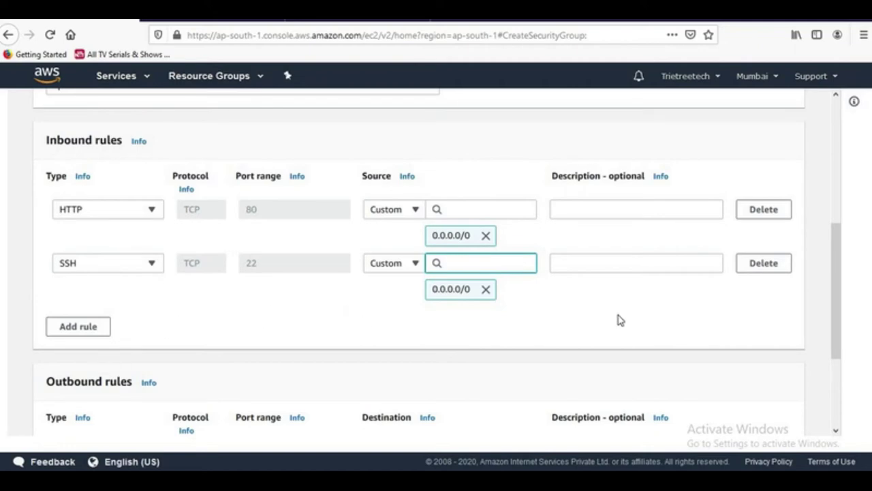
- Create the httpaccessgroup security group with the default outbound rule and review its details and inbound rules
{"action": "left_click_drag", "start_coordinate": [838, 279], "coordinate": [849, 358]}
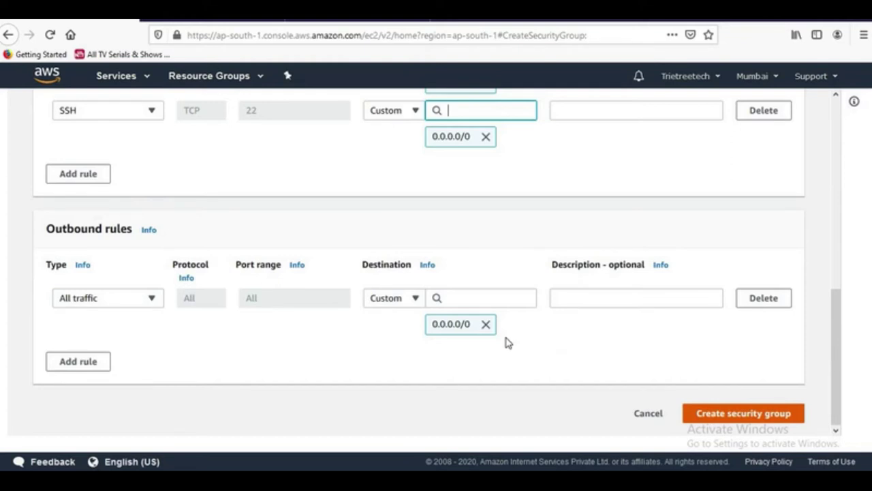
{"action": "left_click", "coordinate": [726, 413]}
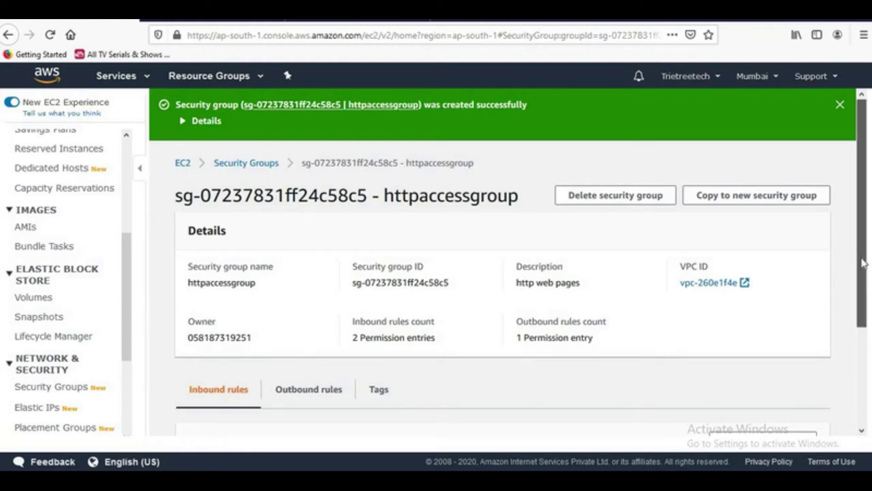
{"action": "left_click_drag", "start_coordinate": [864, 279], "coordinate": [868, 300]}
{"action": "scroll", "coordinate": [509, 272], "scroll_direction": "down", "scroll_amount": 2}
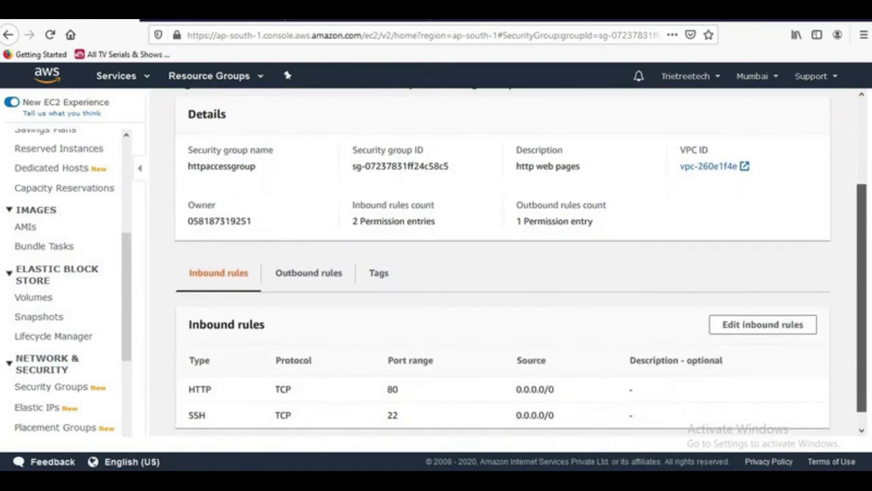
{"action": "scroll", "coordinate": [508, 272], "scroll_direction": "down", "scroll_amount": 1}
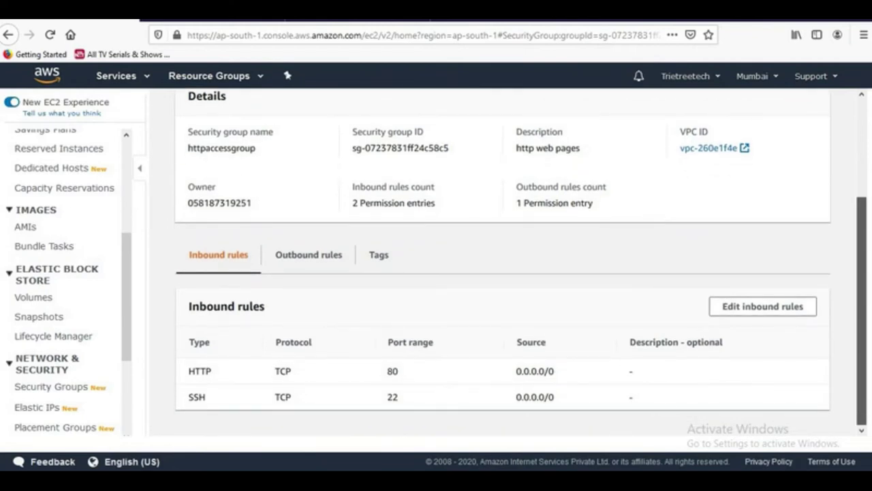
{"action": "scroll", "coordinate": [847, 183], "scroll_direction": "up", "scroll_amount": 4}
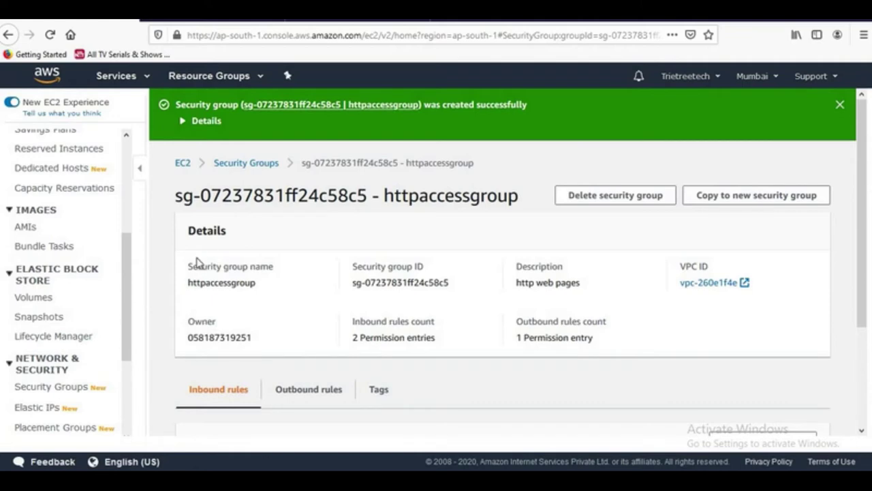
- Replace the default security group with httpaccessgroup on the running t2.micro instance
{"action": "left_click", "coordinate": [230, 168]}
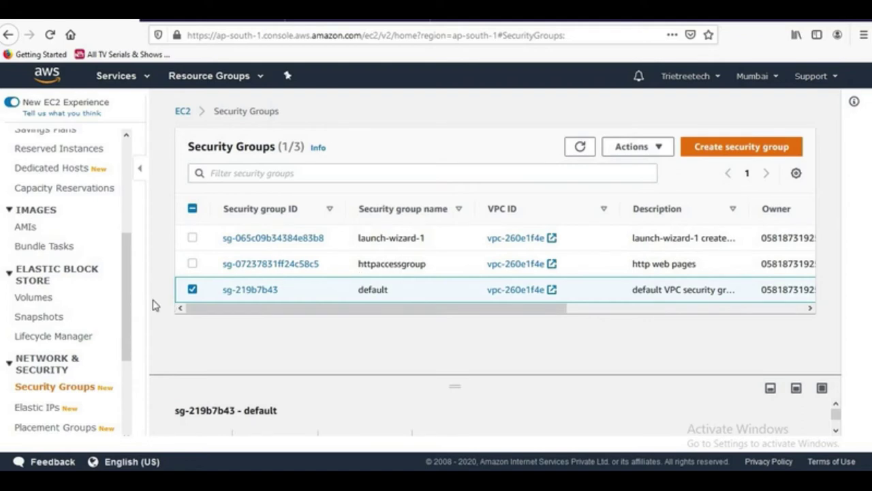
{"action": "scroll", "coordinate": [126, 267], "scroll_direction": "up", "scroll_amount": 3}
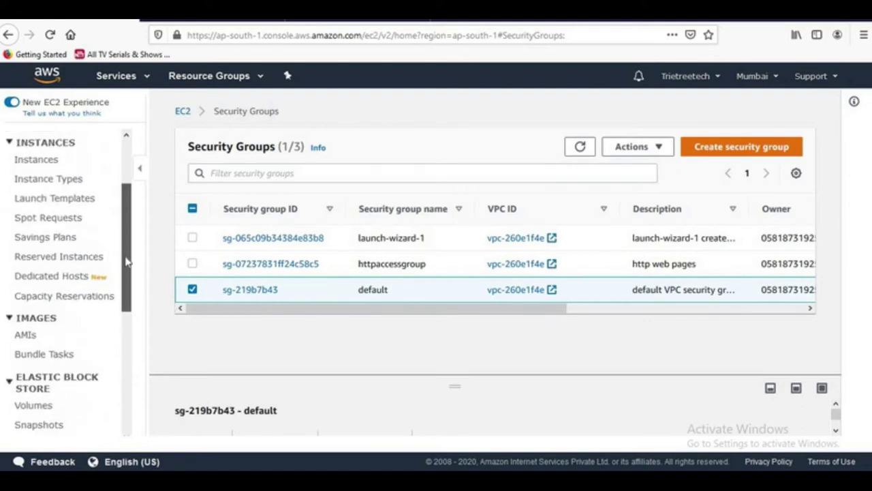
{"action": "scroll", "coordinate": [31, 193], "scroll_direction": "up", "scroll_amount": 1}
{"action": "left_click", "coordinate": [34, 183]}
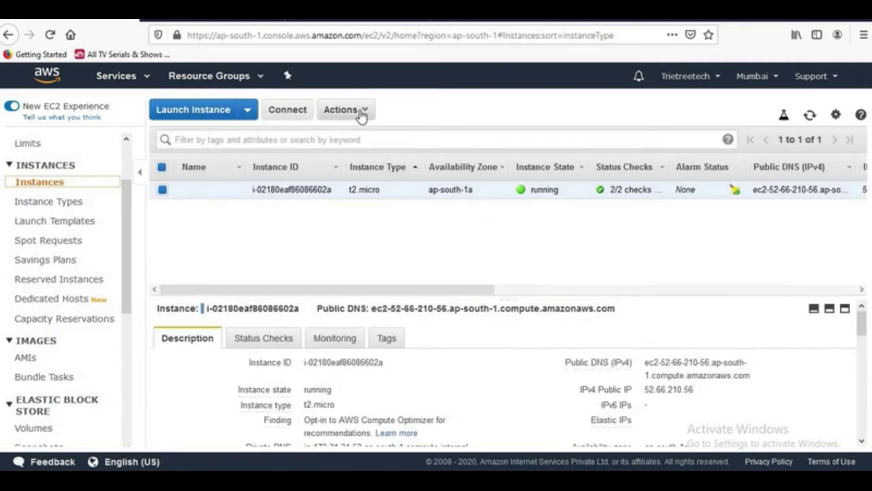
{"action": "left_click", "coordinate": [361, 113]}
{"action": "mouse_move", "coordinate": [413, 216]}
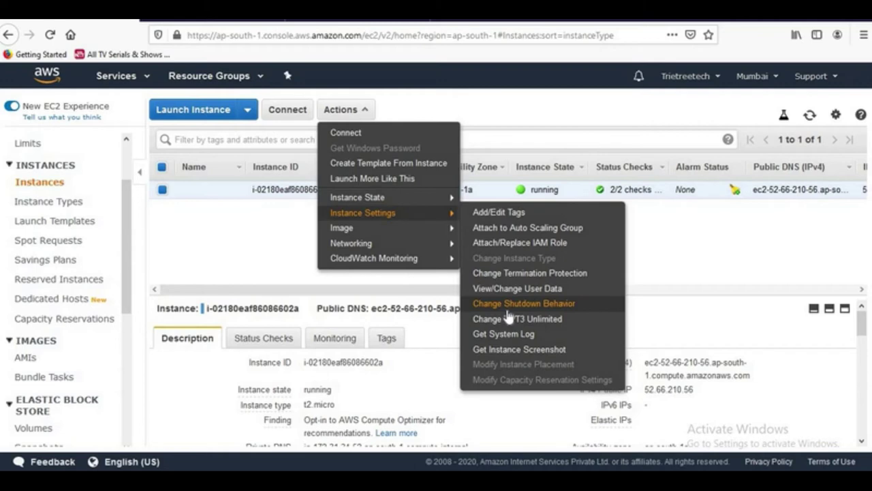
{"action": "mouse_move", "coordinate": [394, 252]}
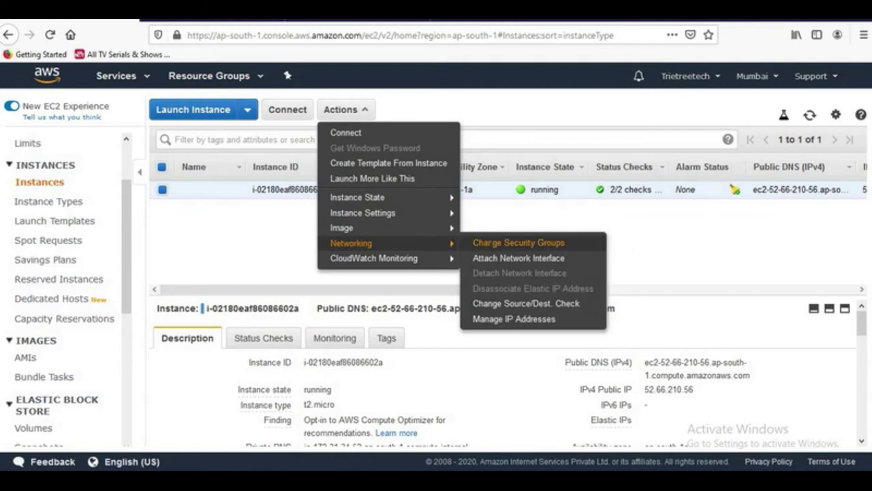
{"action": "left_click", "coordinate": [490, 244]}
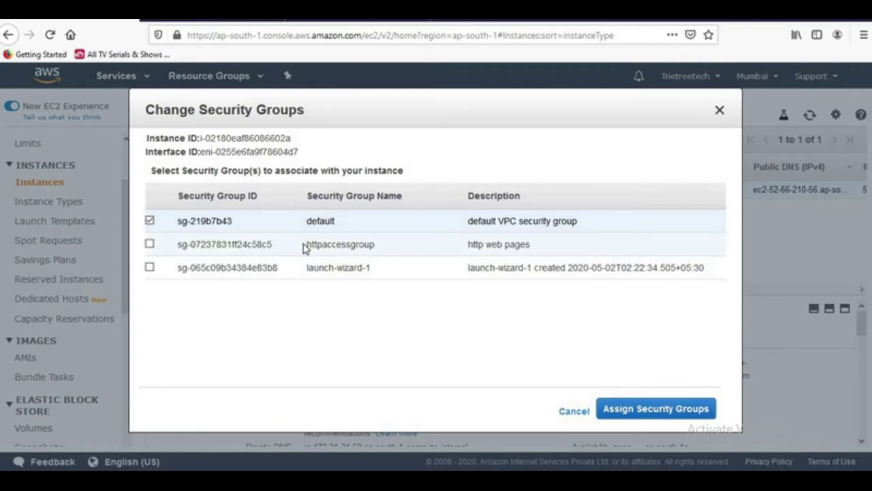
{"action": "left_click", "coordinate": [149, 243]}
{"action": "left_click", "coordinate": [149, 222]}
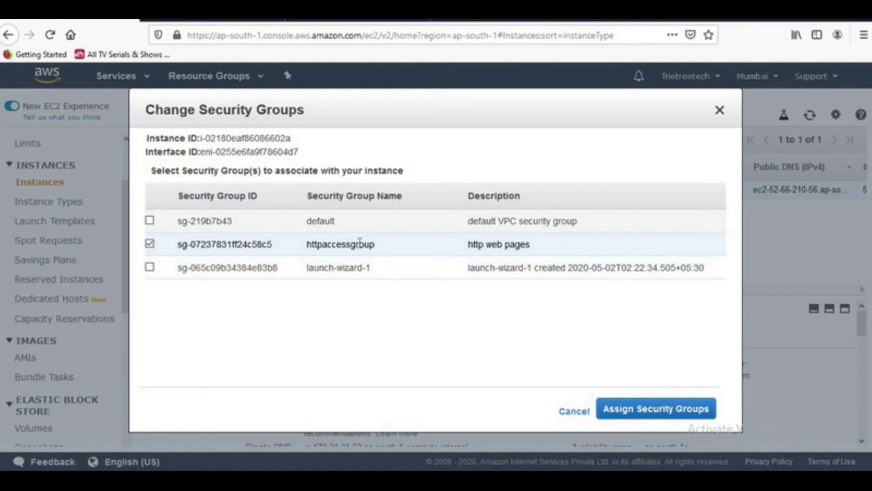
{"action": "left_click", "coordinate": [623, 412]}
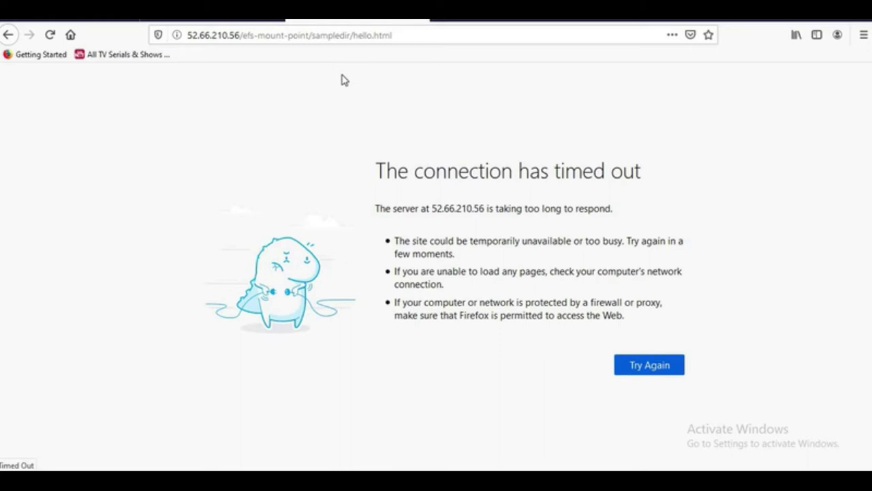
- Reload the hello.html page in its browser tab to check HTTP access to the instance
{"action": "left_click", "coordinate": [49, 36]}
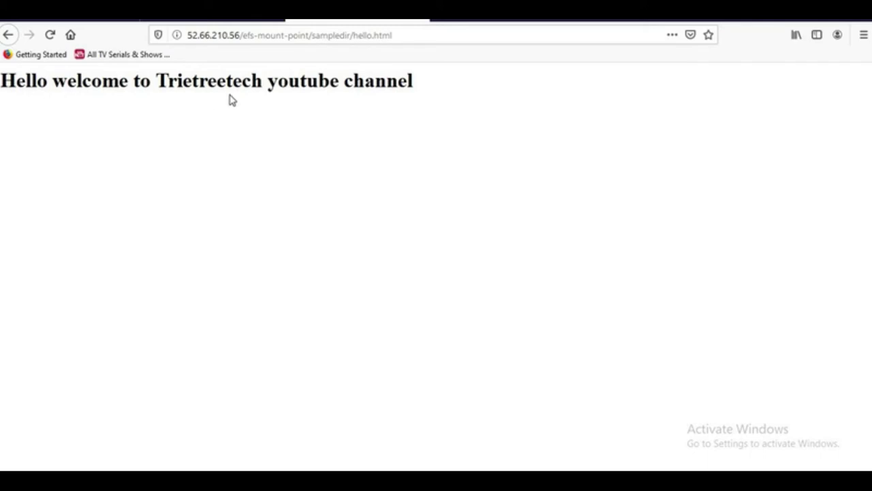
- Switch to the Notepad++ notes and review the web service installation commands, from installing httpd to creating hello.html
{"action": "key", "text": "alt+Tab"}
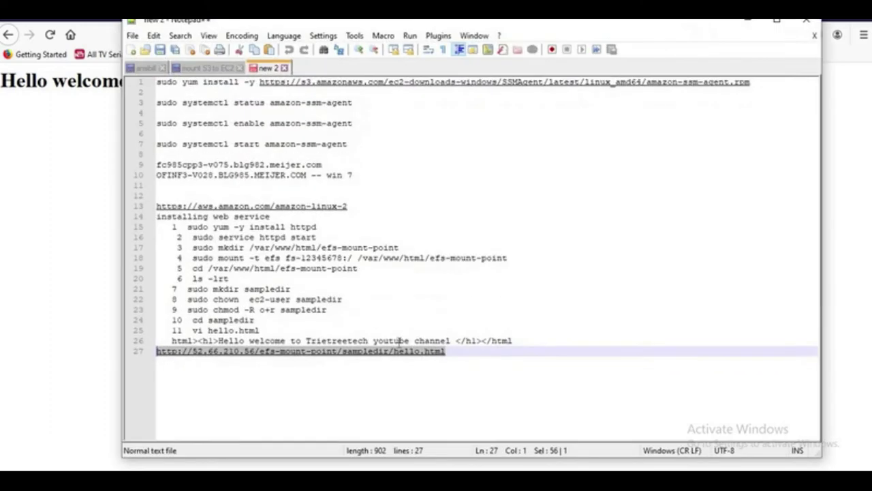
{"action": "left_click_drag", "start_coordinate": [158, 226], "coordinate": [525, 340]}
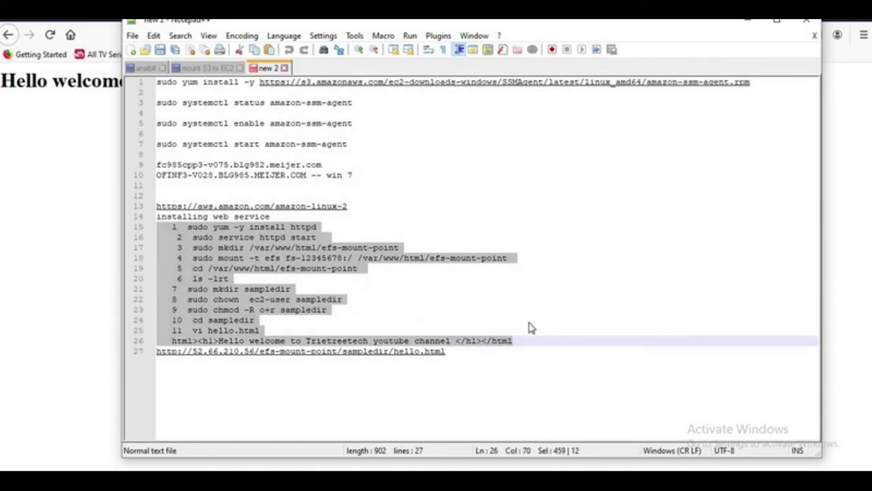
{"action": "left_click", "coordinate": [529, 321]}
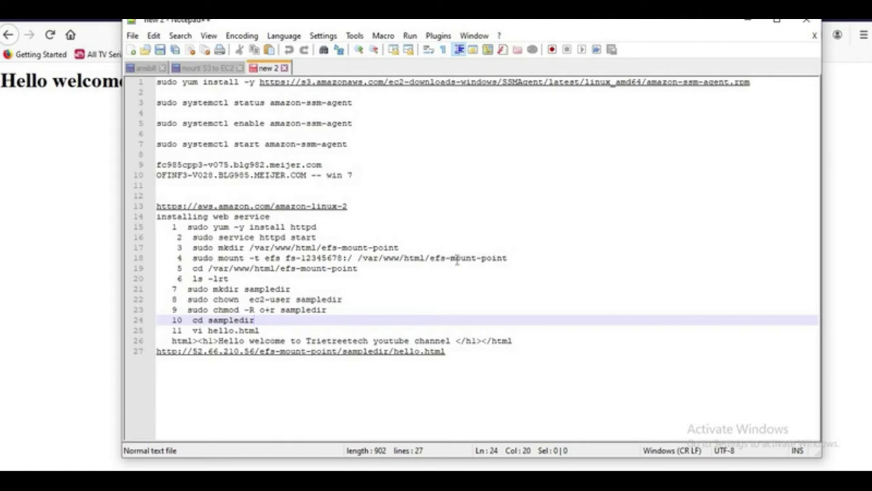
{"action": "left_click", "coordinate": [749, 25]}
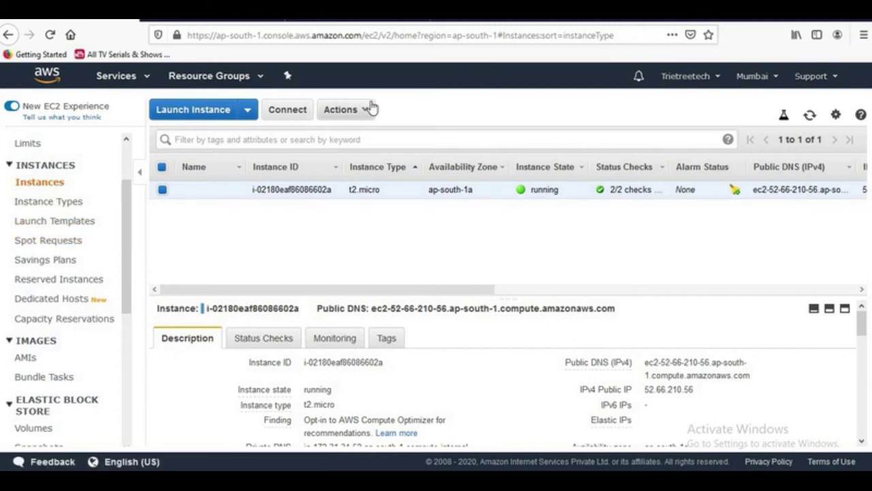
{"action": "key", "text": "ctrl+l"}
{"action": "type", "text": "http://52.66.210.56/efs-mount-point/sampledir/hello.html"}
{"action": "key", "text": "Return"}
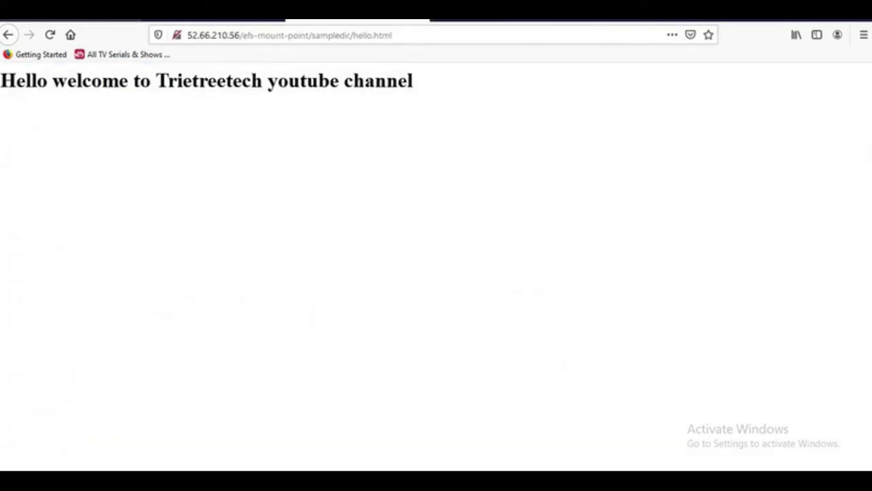
- Replace httpaccessgroup with the default security group on the running t2.micro instance
{"action": "key", "text": "ctrl+1"}
{"action": "left_click", "coordinate": [363, 111]}
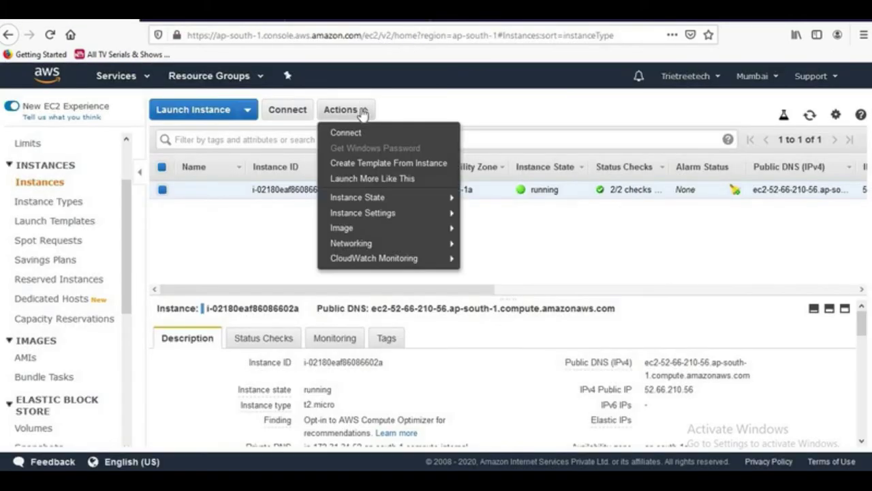
{"action": "mouse_move", "coordinate": [399, 243]}
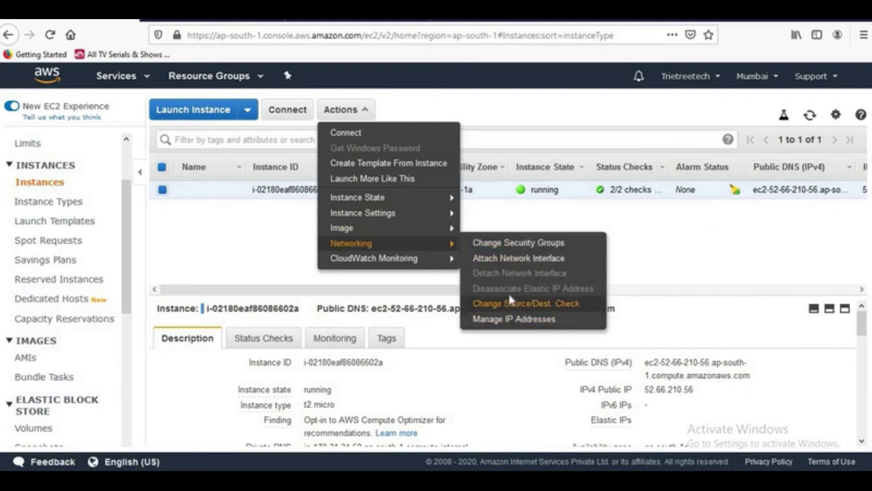
{"action": "left_click", "coordinate": [477, 242]}
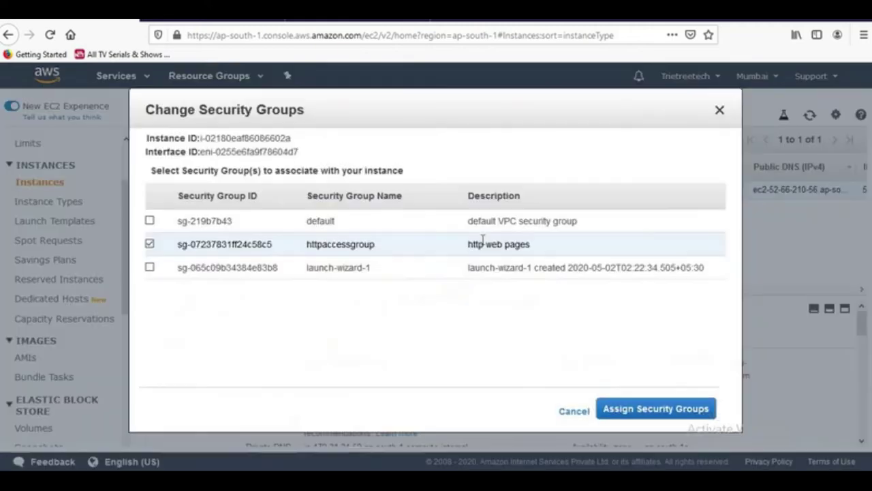
{"action": "left_click", "coordinate": [150, 221]}
{"action": "left_click", "coordinate": [150, 244]}
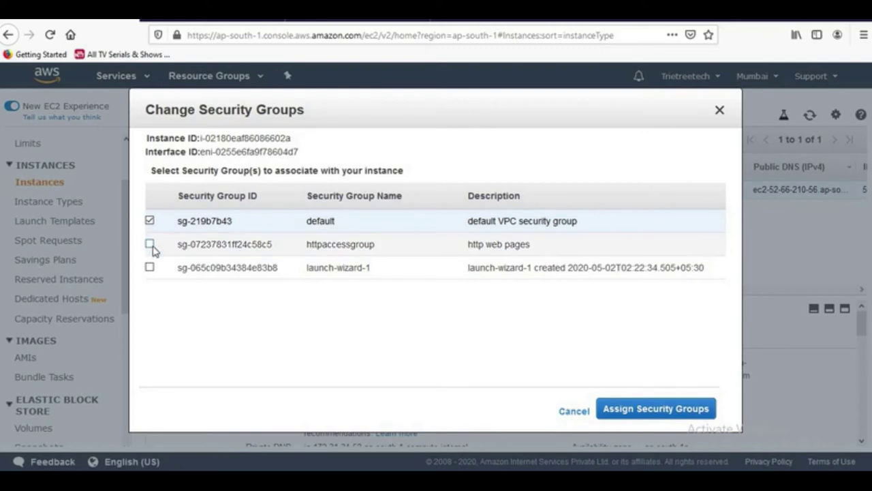
{"action": "left_click", "coordinate": [652, 409]}
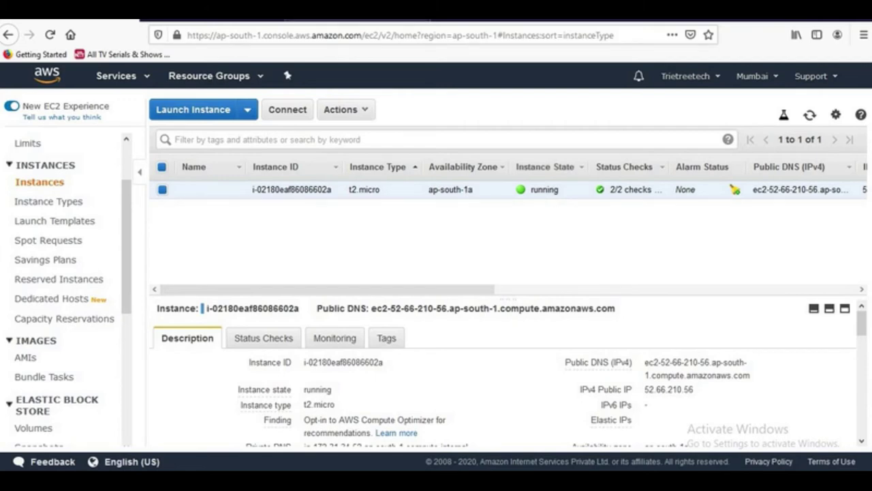
- Reload the hello.html page to test web access with the default security group assigned
{"action": "left_click", "coordinate": [358, 10]}
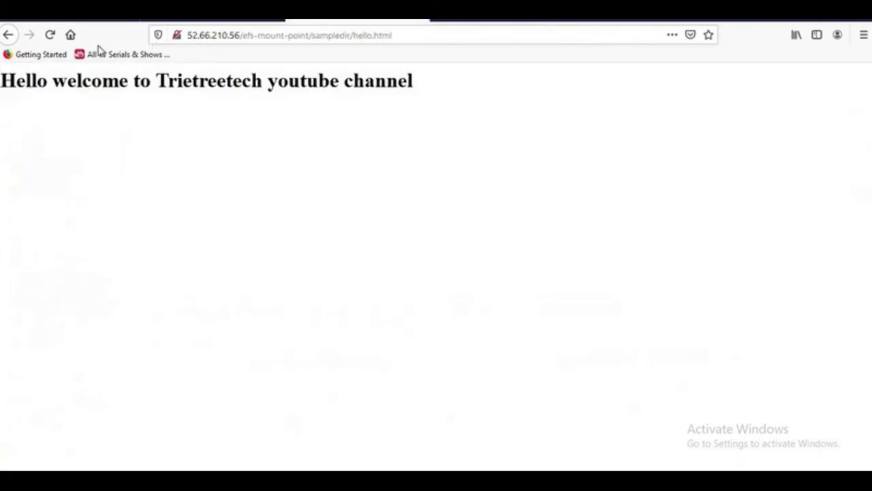
{"action": "left_click", "coordinate": [51, 35]}
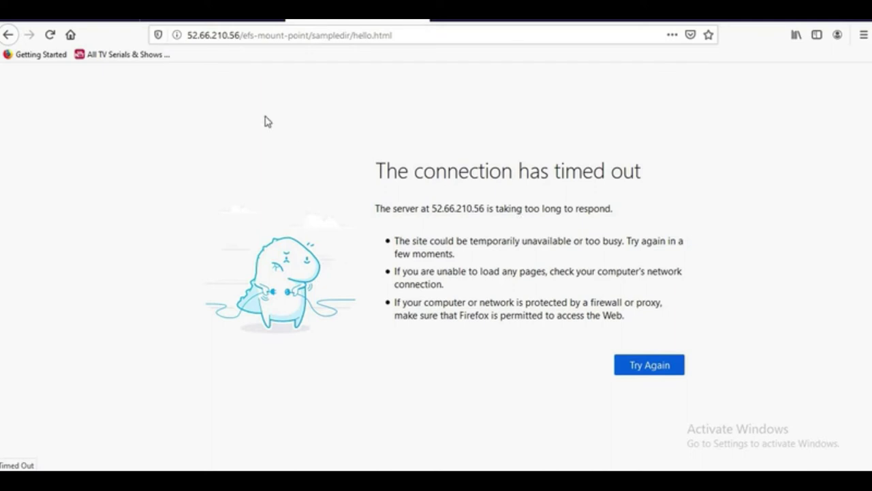
{"action": "left_click", "coordinate": [50, 35]}
- Reassign httpaccessgroup to the running t2.micro instance and remove the default security group from it
{"action": "left_click", "coordinate": [175, 10]}
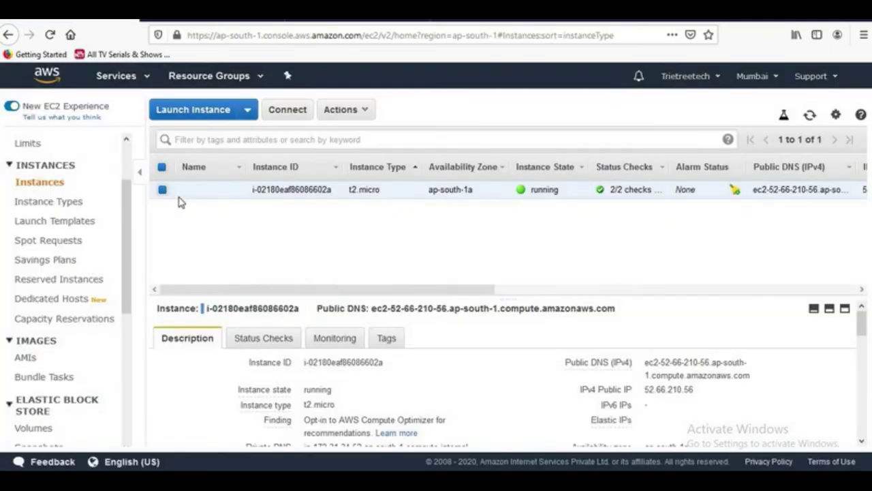
{"action": "left_click", "coordinate": [347, 111]}
{"action": "mouse_move", "coordinate": [351, 243]}
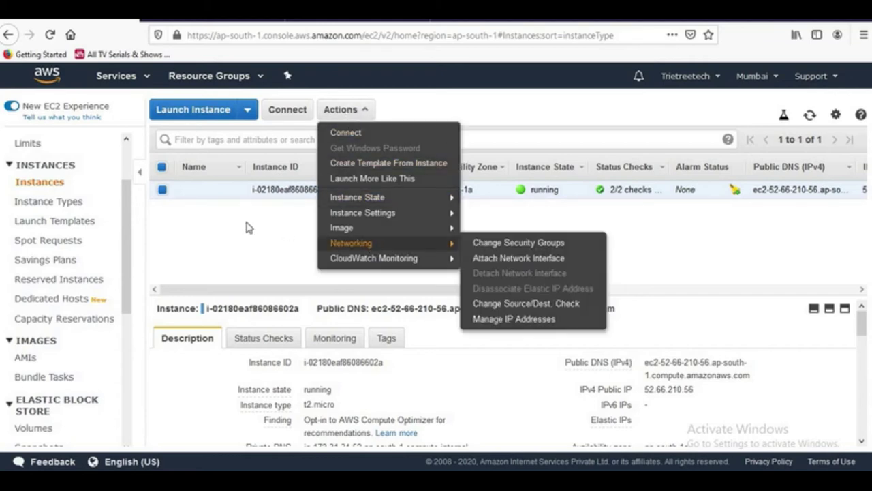
{"action": "left_click", "coordinate": [499, 244]}
{"action": "left_click", "coordinate": [150, 244]}
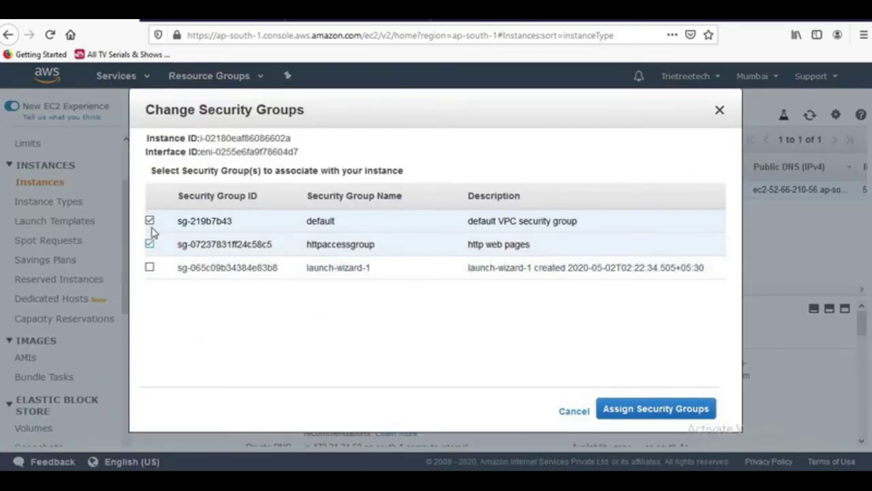
{"action": "left_click", "coordinate": [149, 221]}
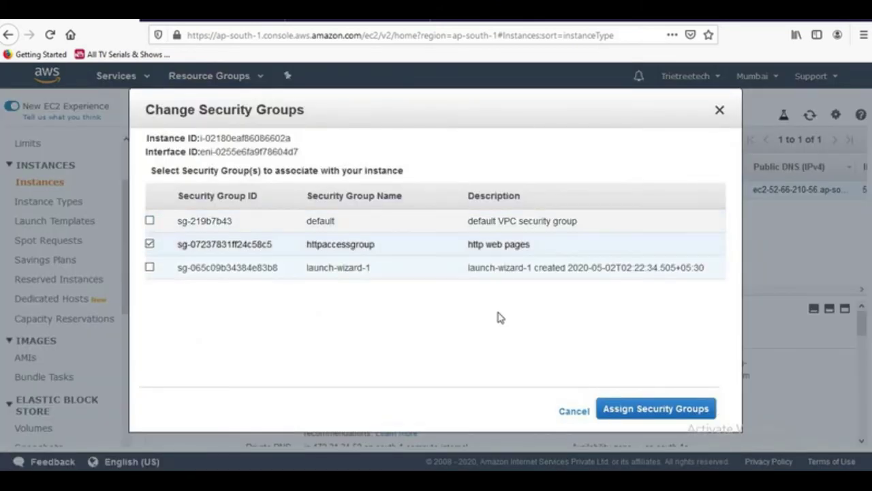
{"action": "left_click", "coordinate": [665, 409]}
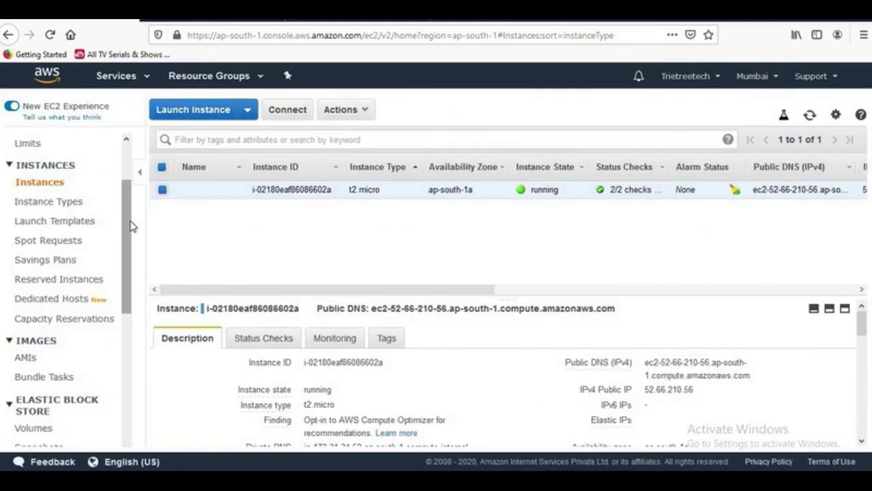
- Review the resources on the EC2 dashboard and the description details of the running t2.micro instance
{"action": "scroll", "coordinate": [134, 182], "scroll_direction": "up", "scroll_amount": 1}
{"action": "scroll", "coordinate": [133, 183], "scroll_direction": "up", "scroll_amount": 1}
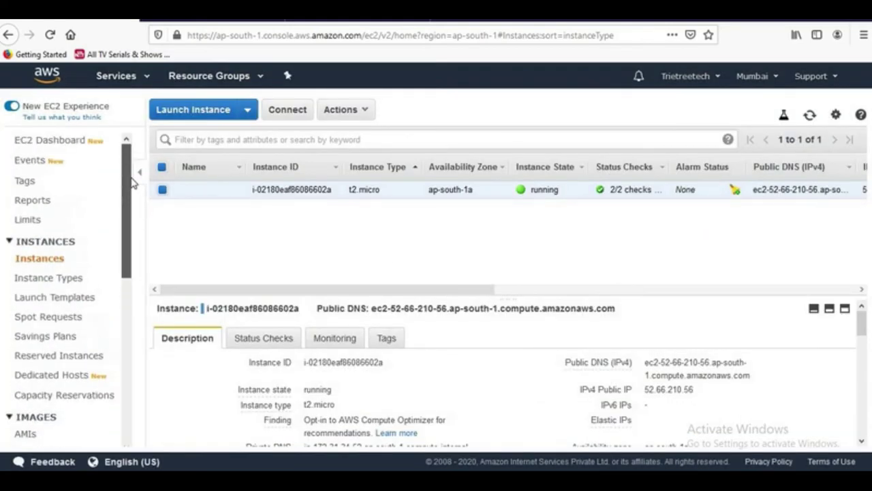
{"action": "left_click", "coordinate": [62, 141]}
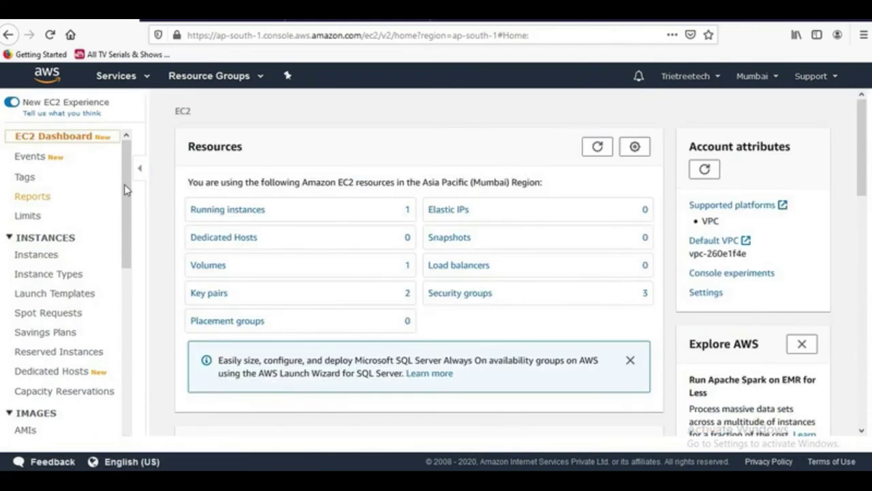
{"action": "scroll", "coordinate": [126, 204], "scroll_direction": "down", "scroll_amount": 1}
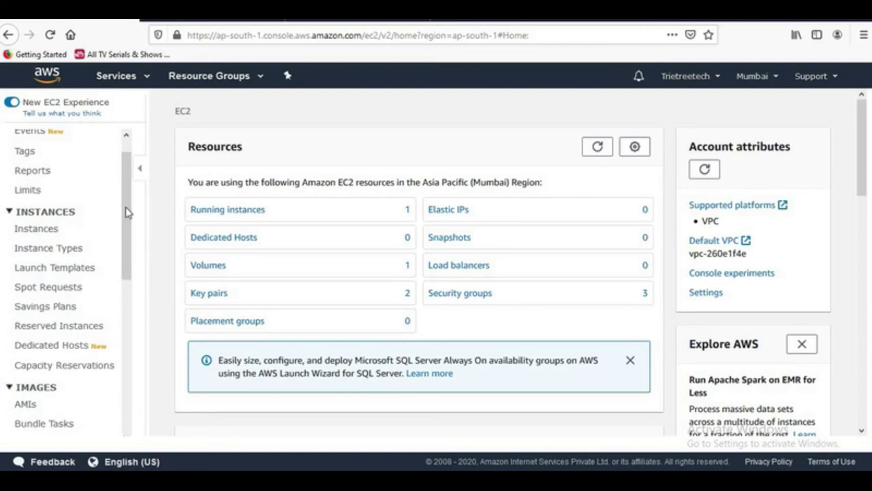
{"action": "scroll", "coordinate": [127, 212], "scroll_direction": "down", "scroll_amount": 1}
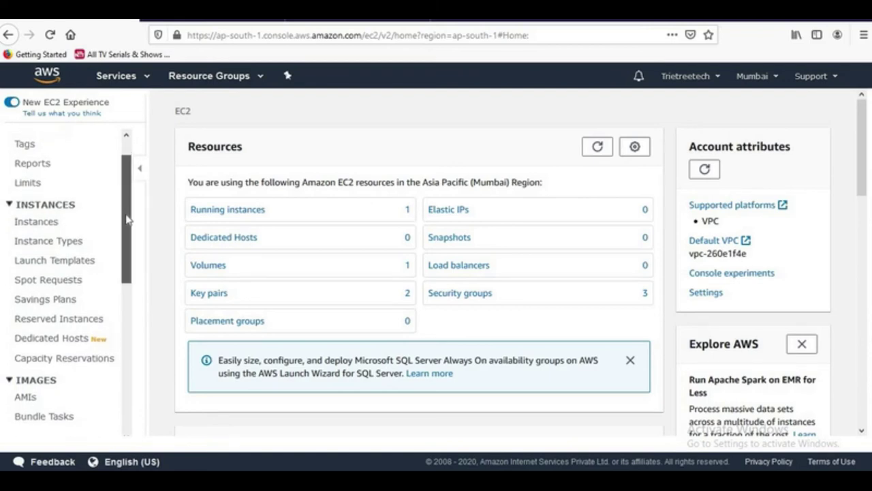
{"action": "scroll", "coordinate": [129, 236], "scroll_direction": "down", "scroll_amount": 1}
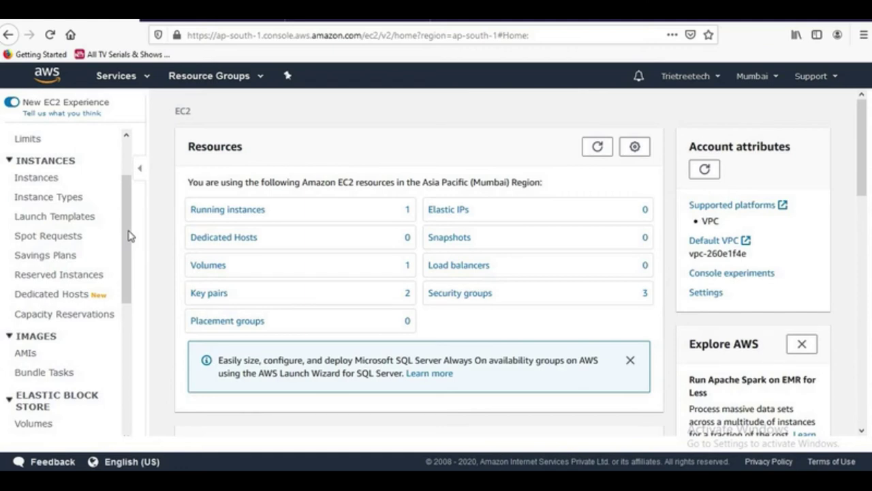
{"action": "left_click", "coordinate": [228, 212]}
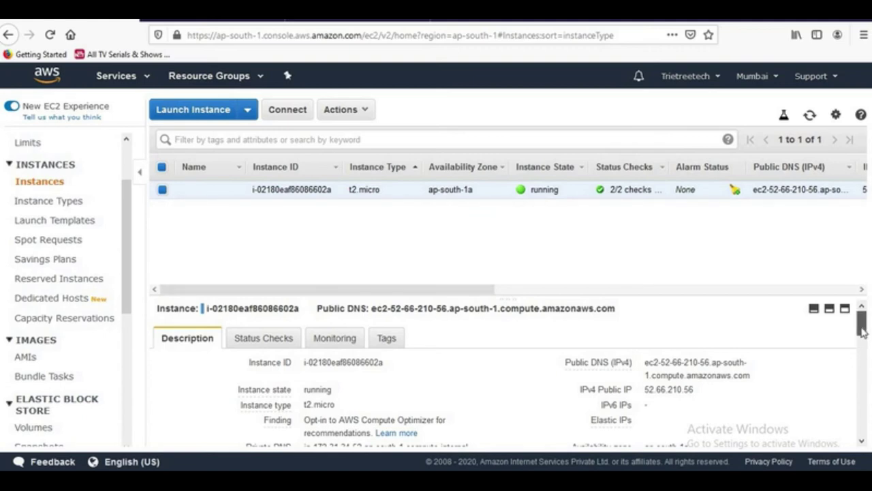
{"action": "left_click_drag", "start_coordinate": [862, 331], "coordinate": [870, 374]}
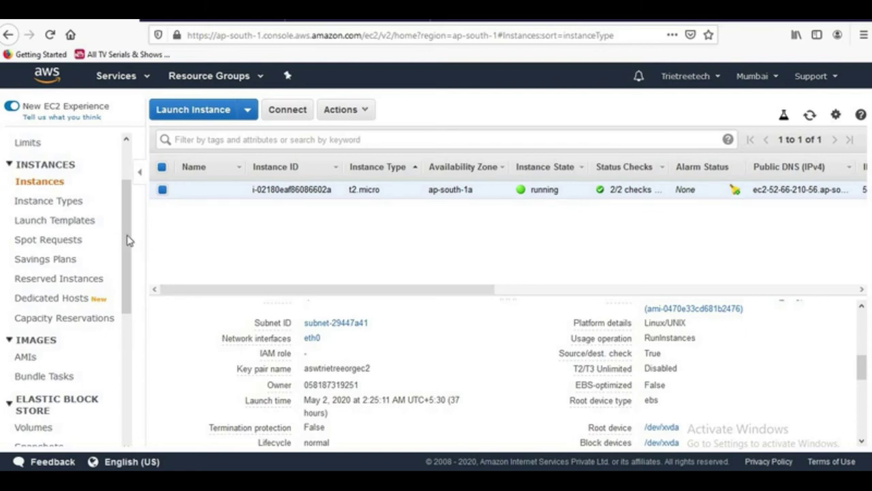
- Open the Elastic Block Store volumes and examine the listed volume's type, IOPS, state and attachment information
{"action": "left_click_drag", "start_coordinate": [130, 240], "coordinate": [132, 286]}
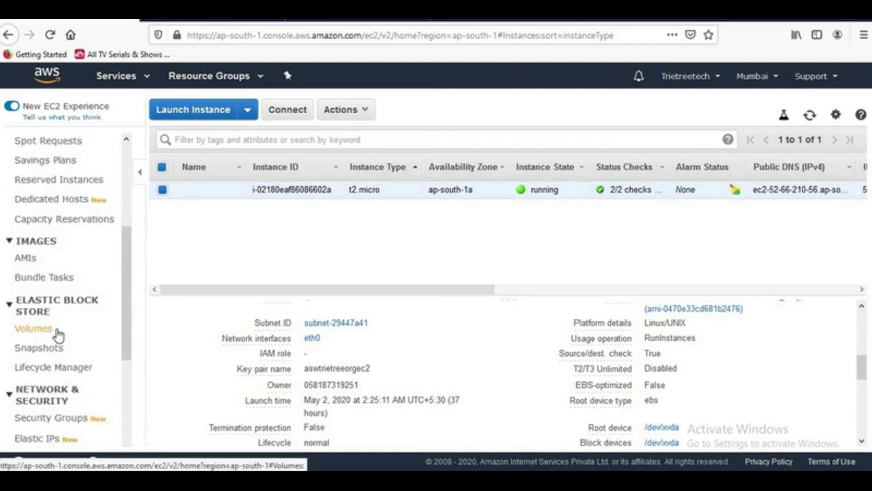
{"action": "left_click", "coordinate": [34, 329]}
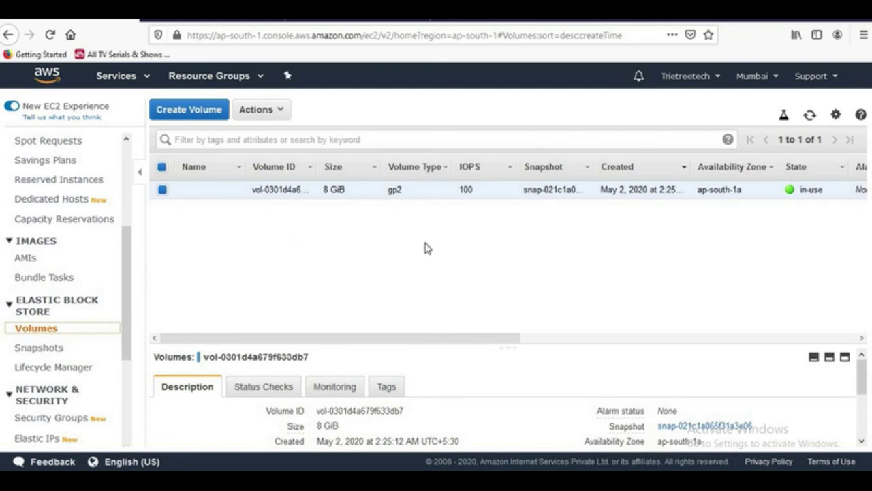
{"action": "left_click_drag", "start_coordinate": [468, 337], "coordinate": [458, 309]}
{"action": "left_click", "coordinate": [459, 308]}
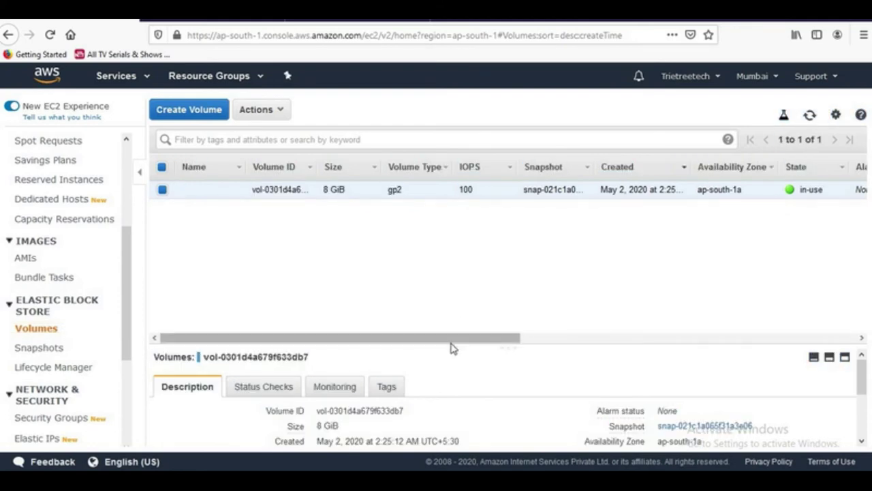
{"action": "scroll", "coordinate": [510, 339], "scroll_direction": "right", "scroll_amount": 2}
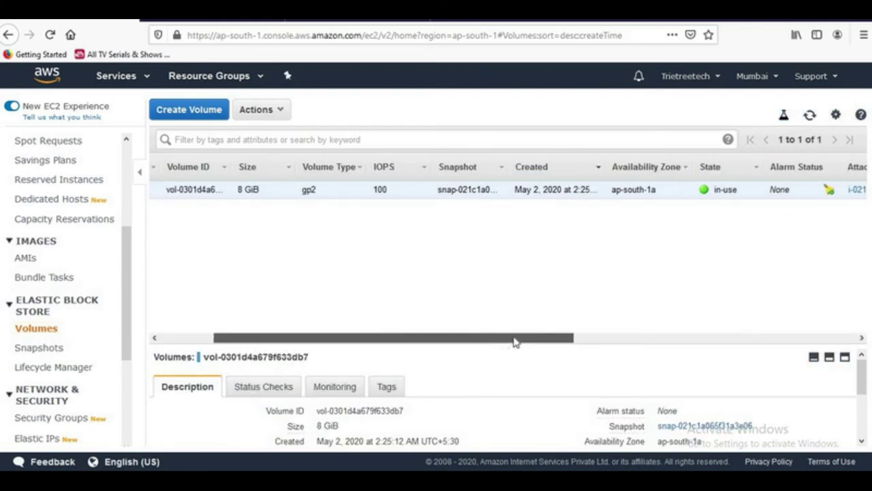
{"action": "scroll", "coordinate": [516, 342], "scroll_direction": "right", "scroll_amount": 3}
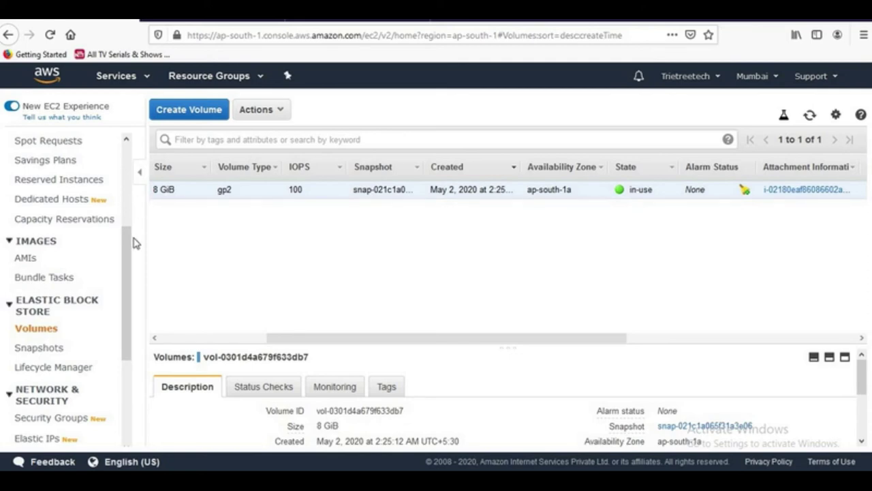
- Return to the EC2 instances list and reopen the Elastic Block Store volumes
{"action": "left_click_drag", "start_coordinate": [129, 268], "coordinate": [136, 169]}
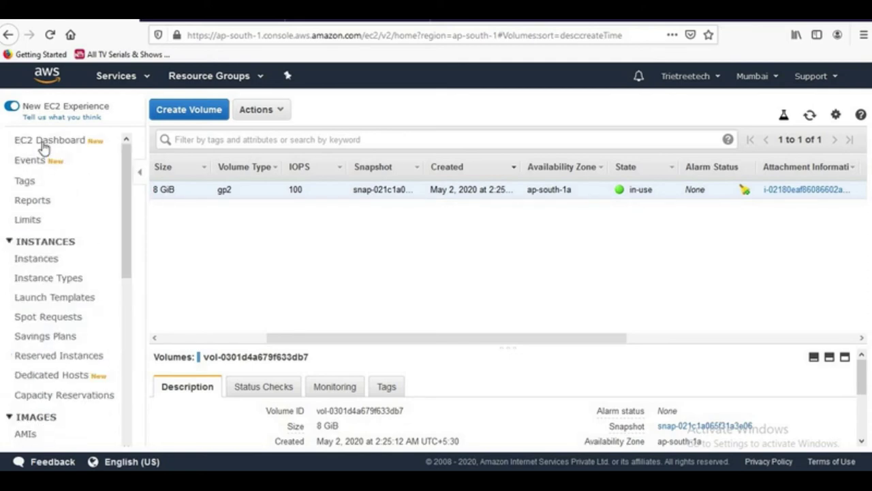
{"action": "left_click", "coordinate": [36, 258]}
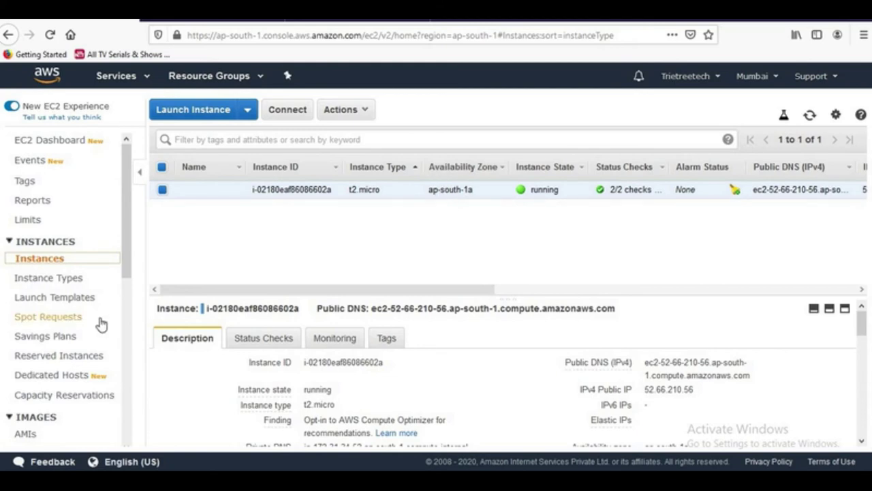
{"action": "scroll", "coordinate": [125, 293], "scroll_direction": "down", "scroll_amount": 3}
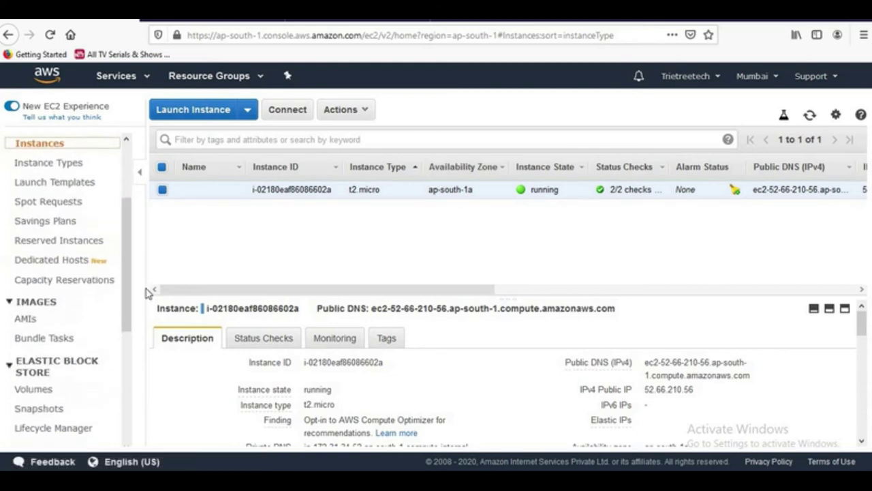
{"action": "left_click", "coordinate": [43, 393]}
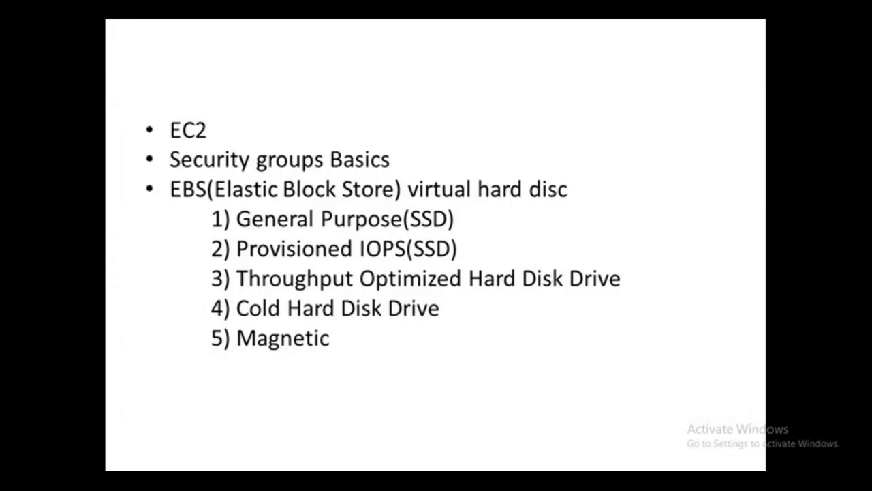
{"action": "key", "text": "Right"}
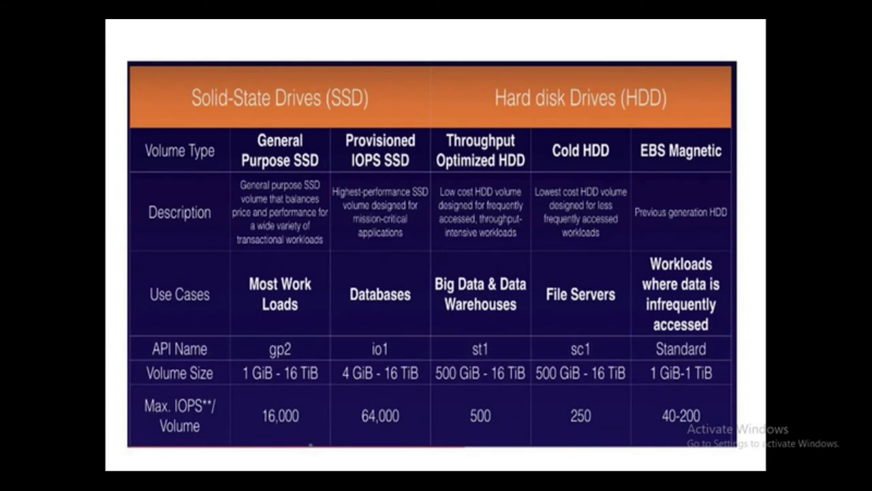
{"action": "key", "text": "Left"}
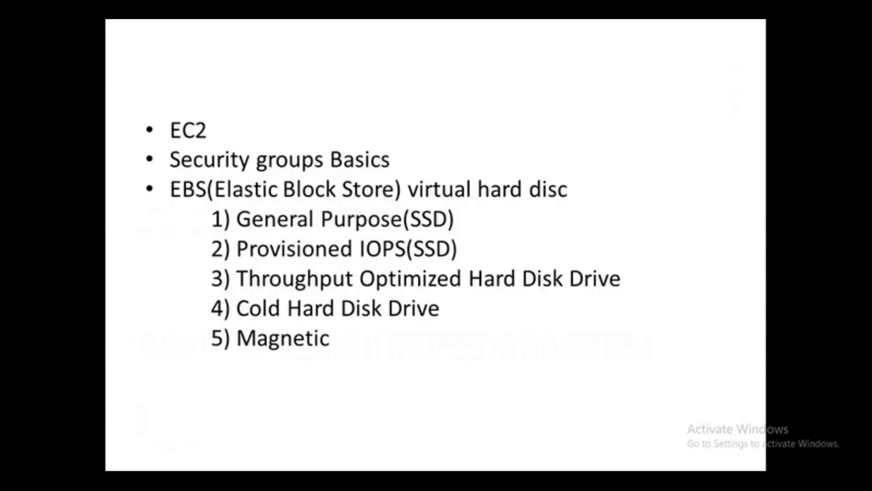